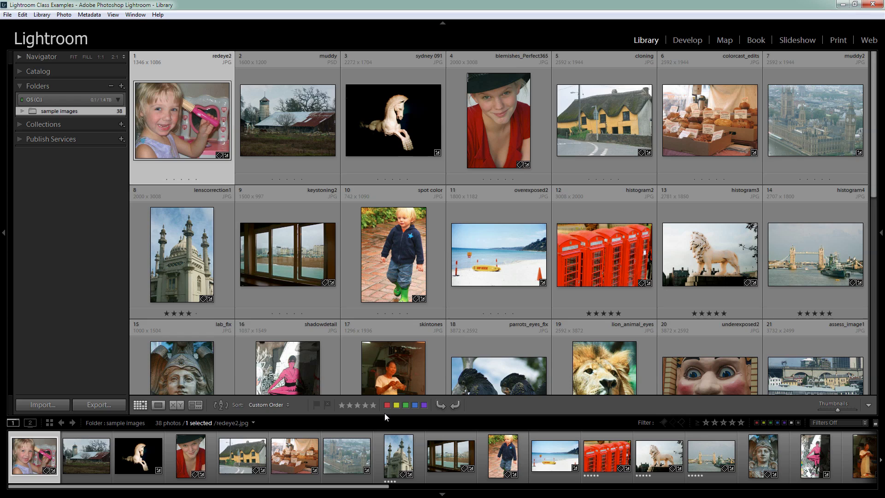
Step: Give the overexposed2 and shadowdetail photos a red colour label
left_click(458, 290)
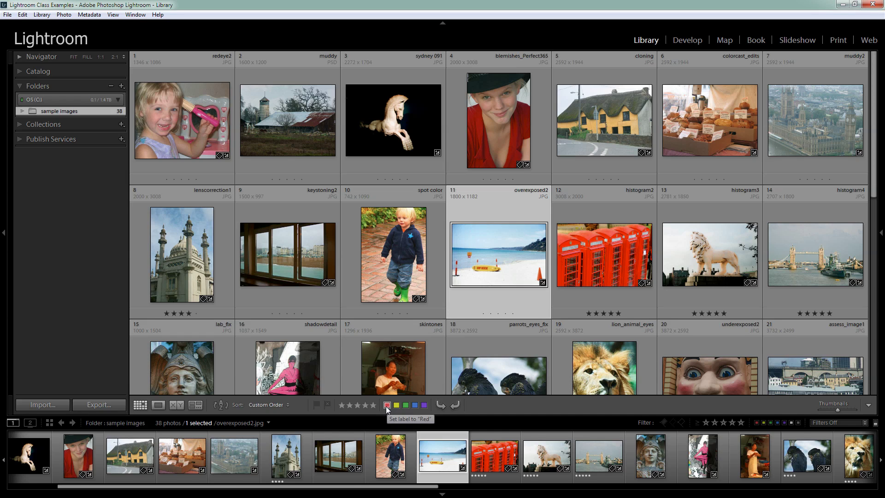
left_click(387, 406)
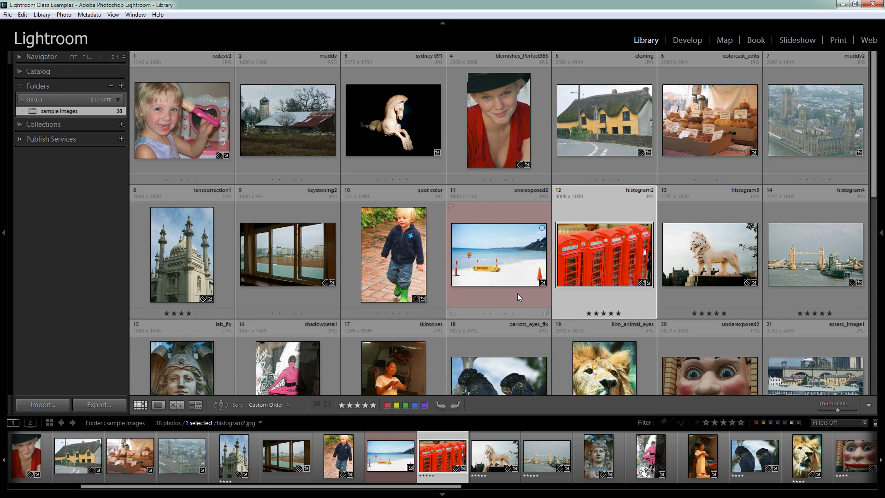
scroll(500, 288, "down", 2)
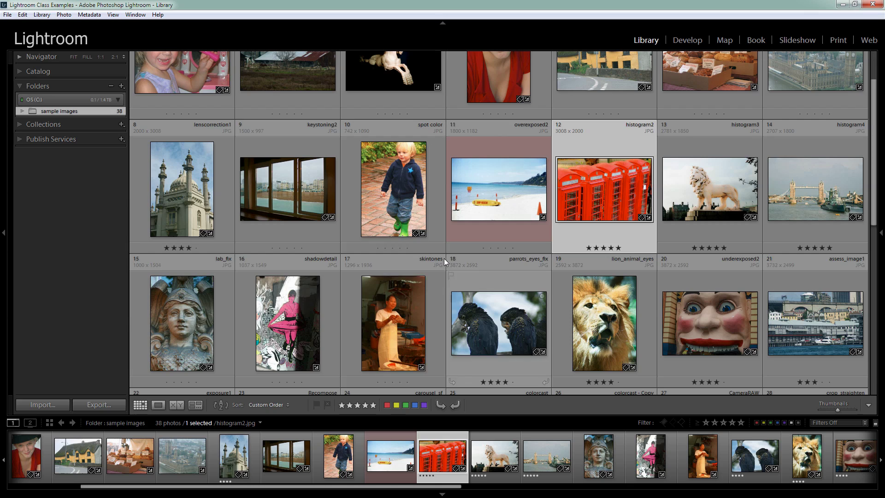
double_click(283, 334)
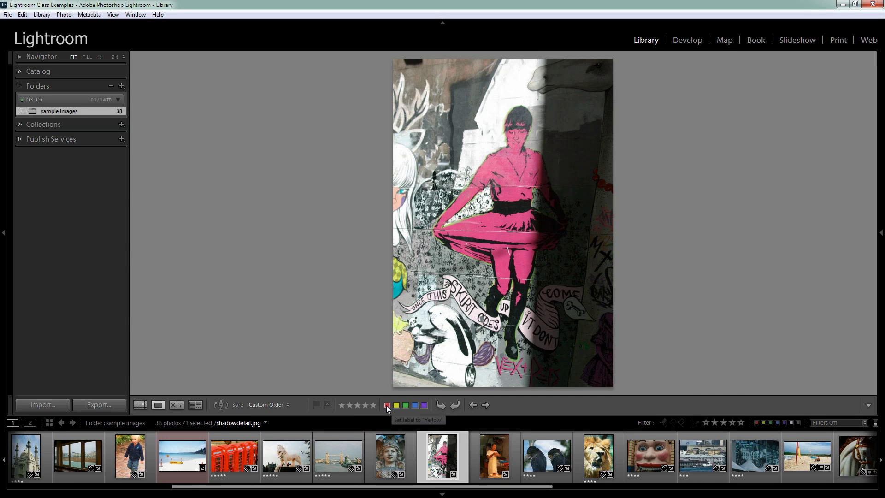
key("Right")
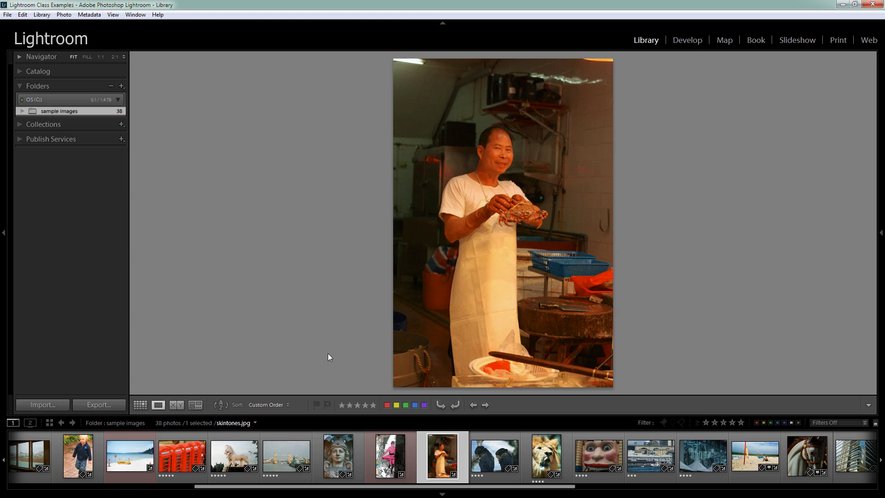
key("g")
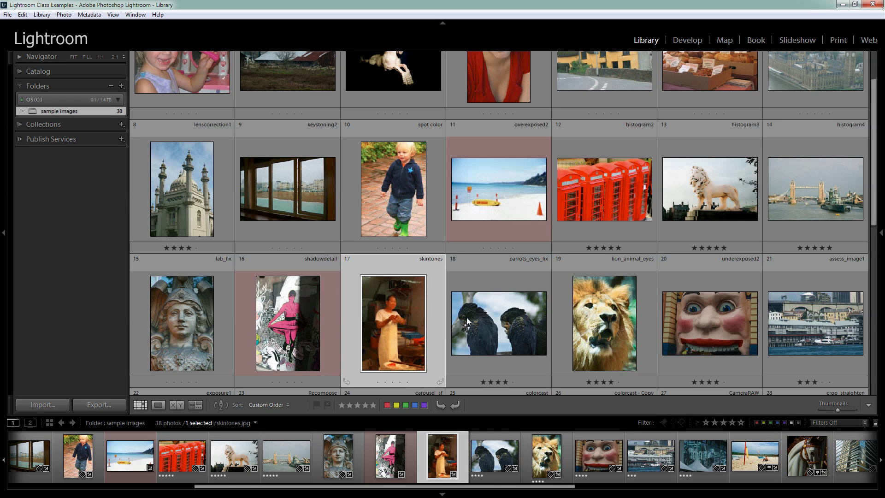
Step: Give the overexposed photo a red colour label as well
scroll(474, 324, "down", 5)
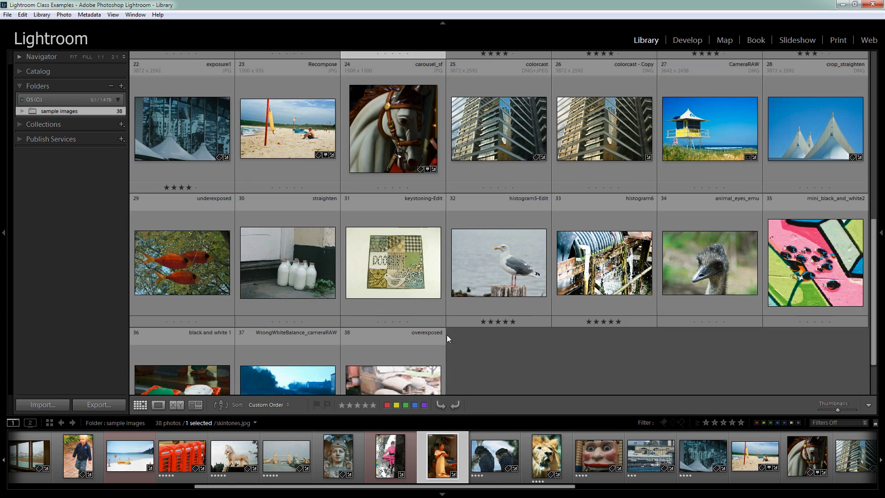
scroll(405, 331, "down", 1)
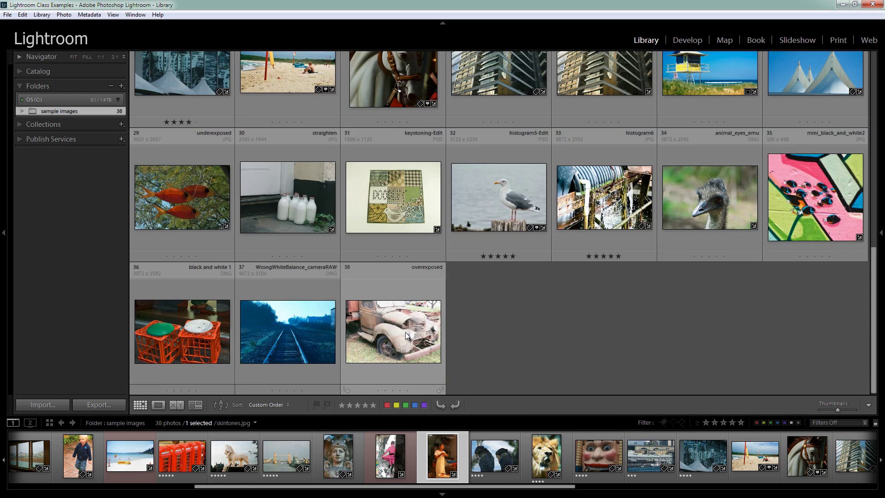
left_click(391, 363)
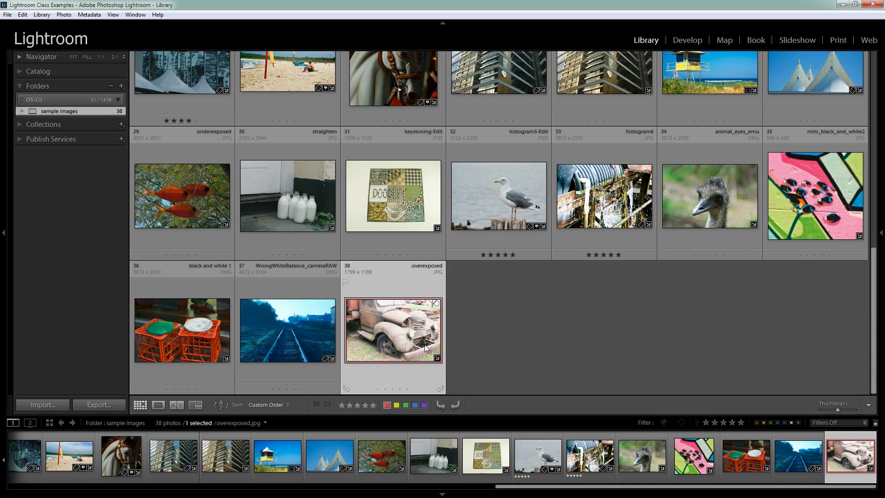
left_click(281, 373)
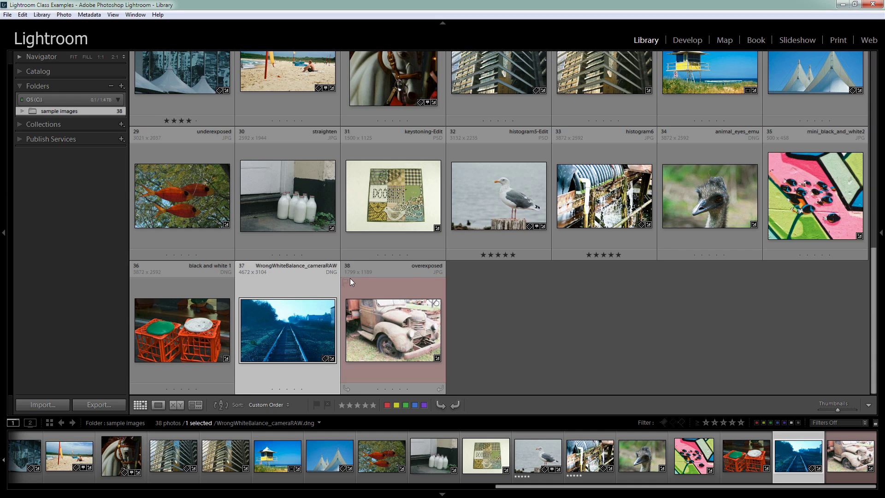
scroll(433, 317, "up", 2)
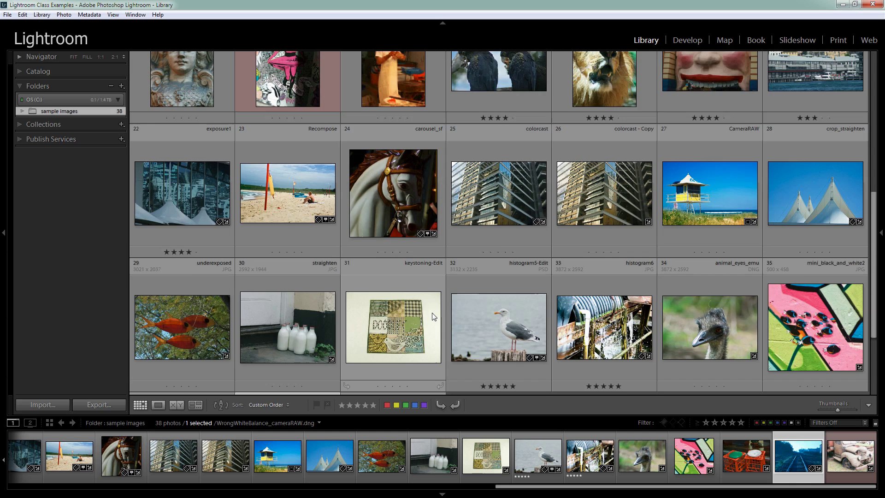
scroll(433, 317, "up", 2)
scroll(432, 312, "up", 2)
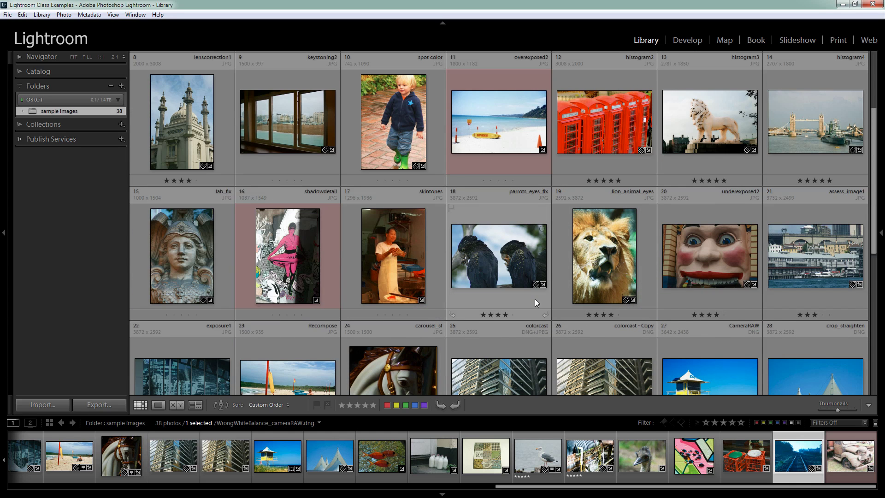
Step: Label parrots_eyes_fix and lion_animal_eyes green together, then select shadowdetail alone
left_click(491, 298)
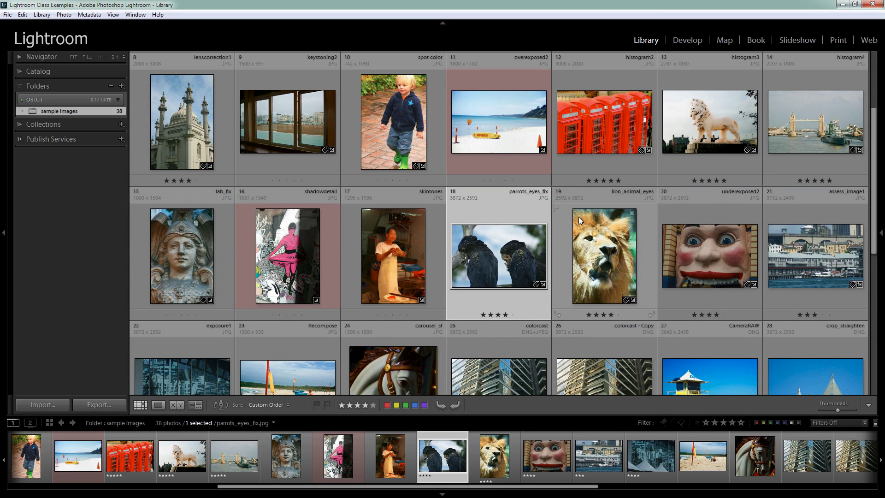
left_click(563, 248, "ctrl")
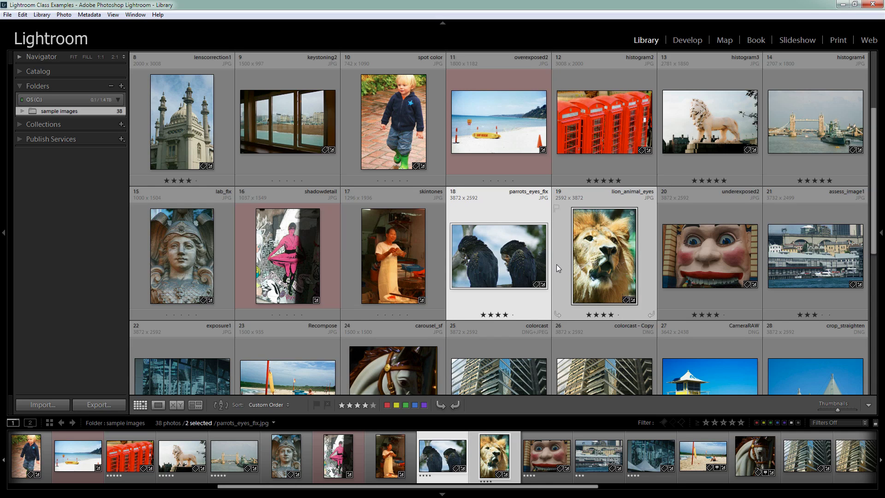
left_click(406, 405)
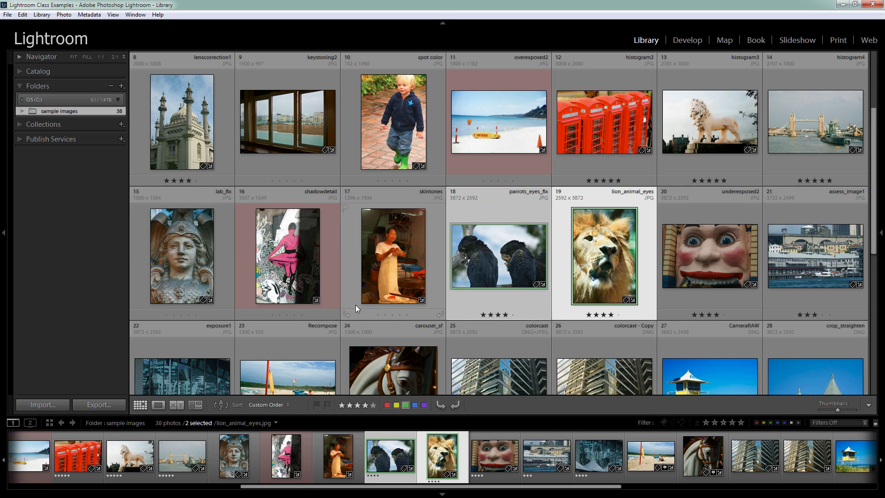
left_click(239, 290)
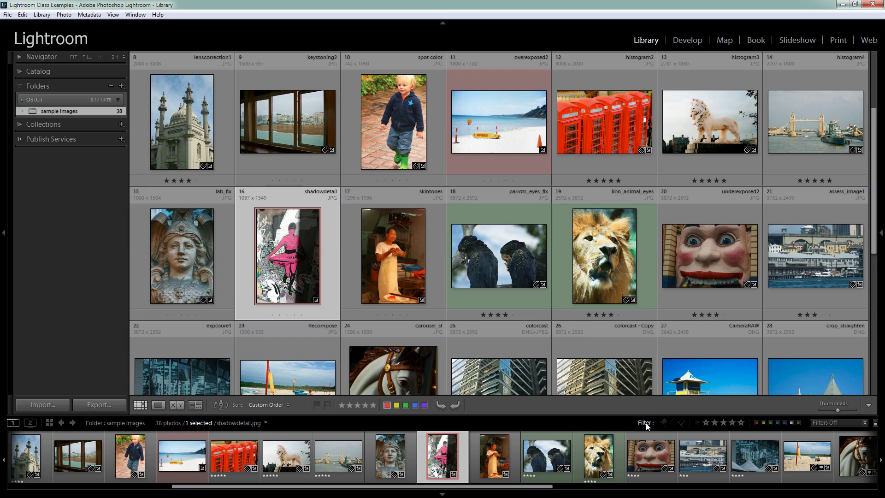
key("ctrl+l")
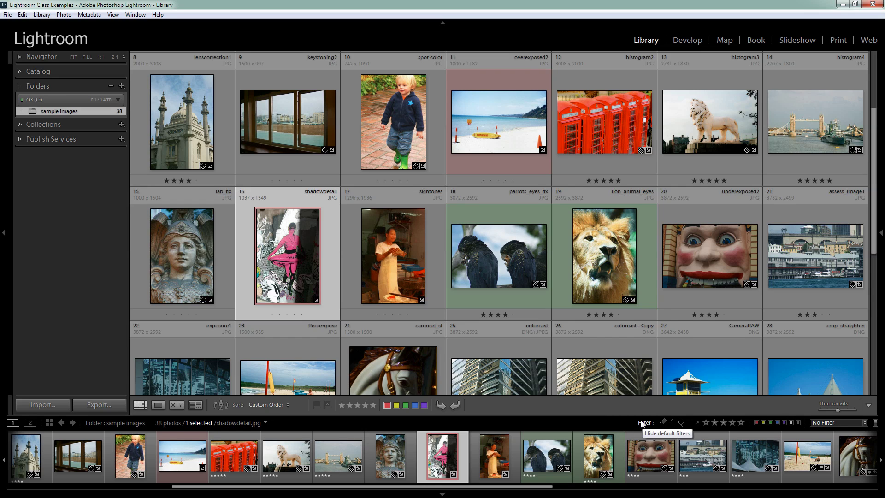
left_click(642, 422)
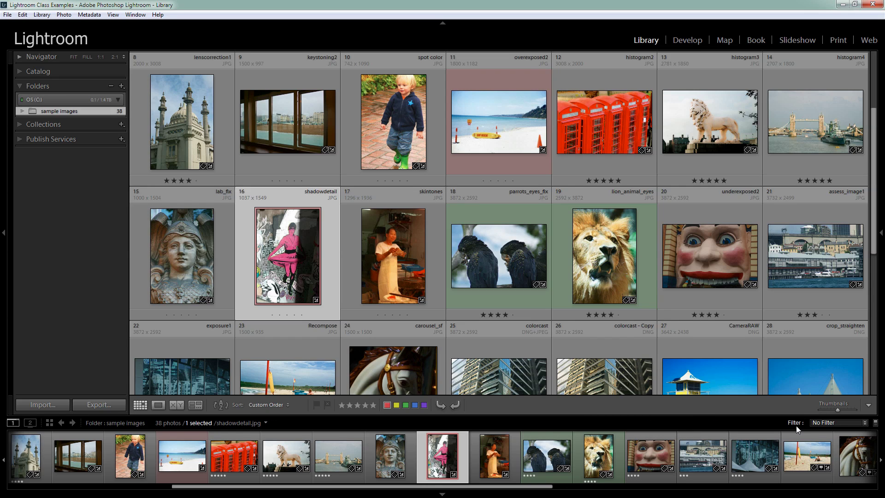
left_click(794, 422)
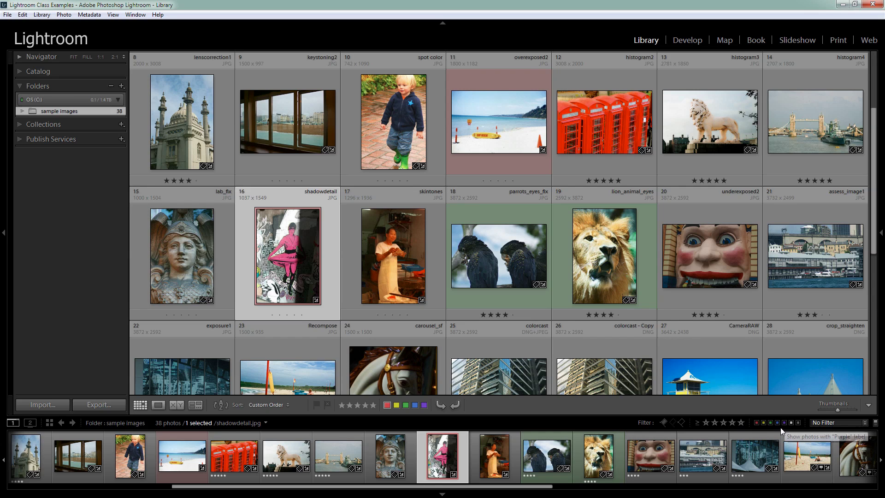
left_click(756, 423)
key("6")
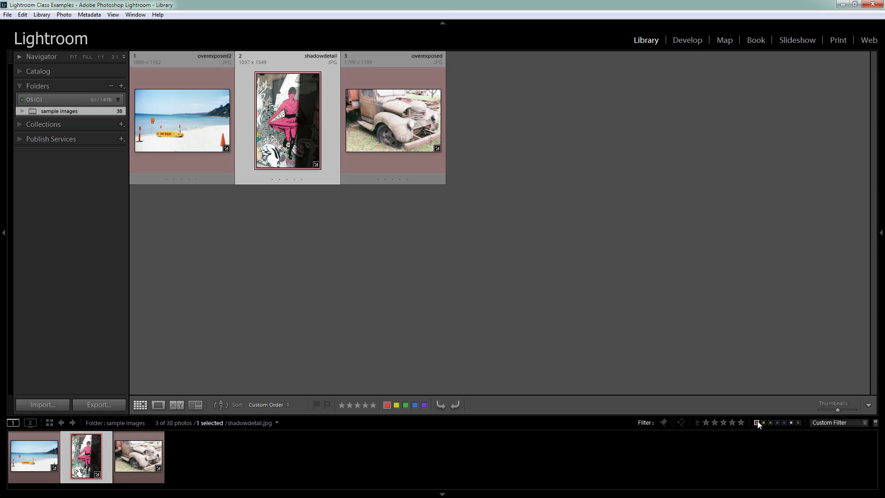
left_click(837, 422)
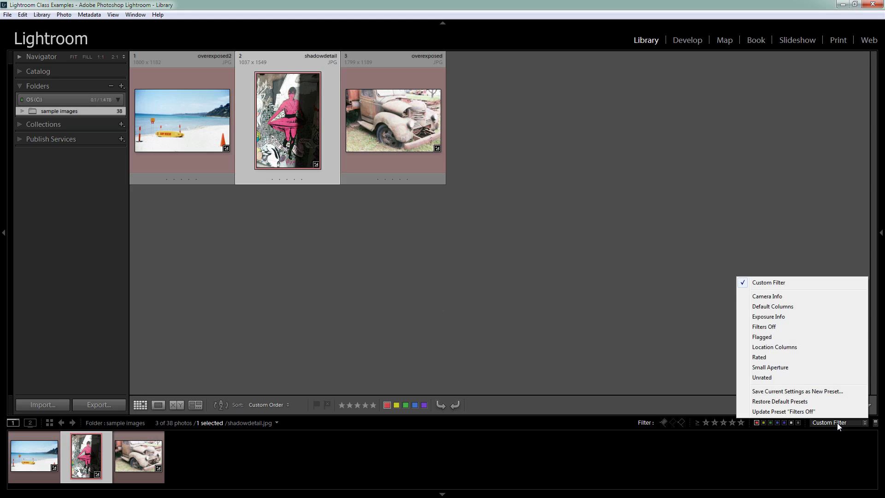
left_click(766, 326)
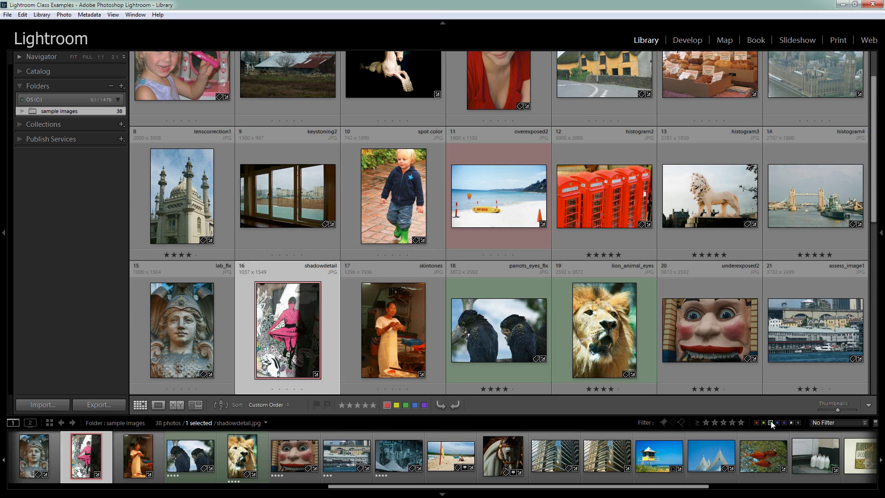
left_click(771, 423)
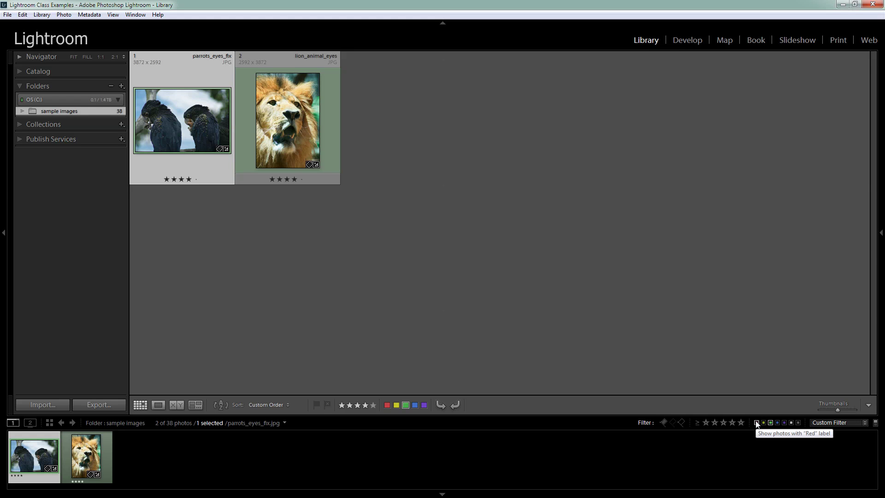
left_click(757, 423)
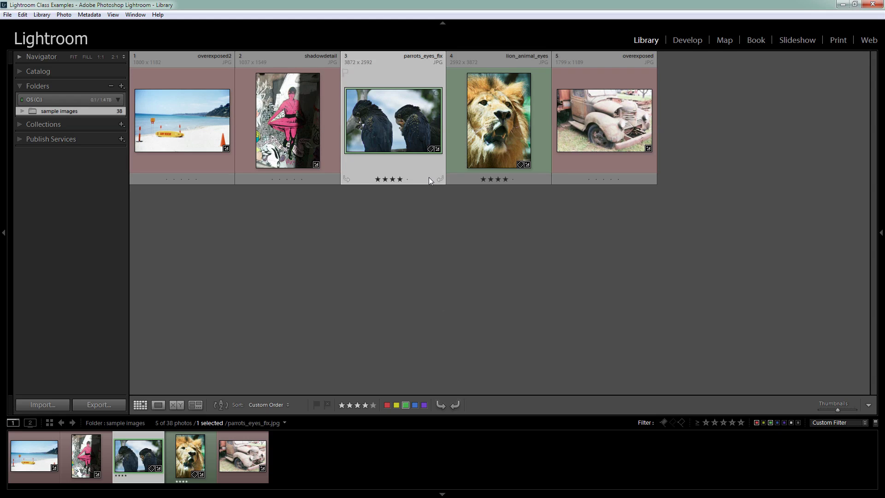
left_click(779, 422)
left_click(825, 421)
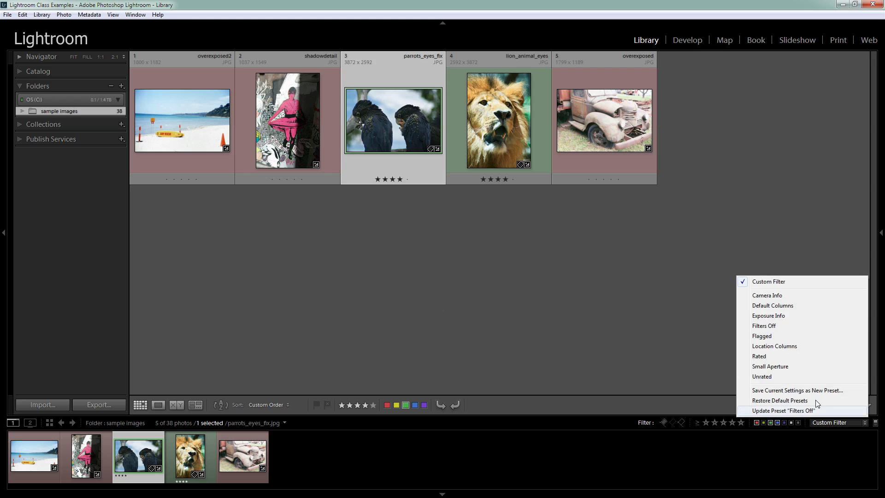
left_click(766, 326)
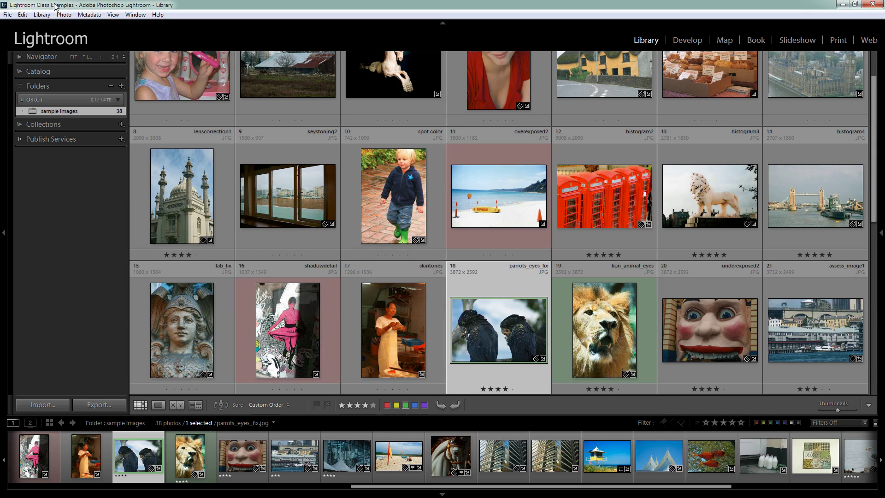
Step: Switch the colour label set to Bridge Default from the Metadata menu
left_click(89, 15)
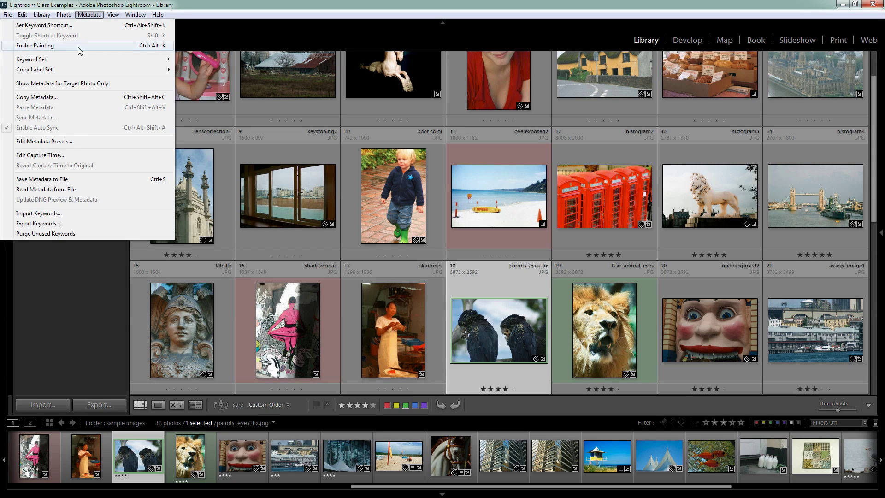
mouse_move(49, 71)
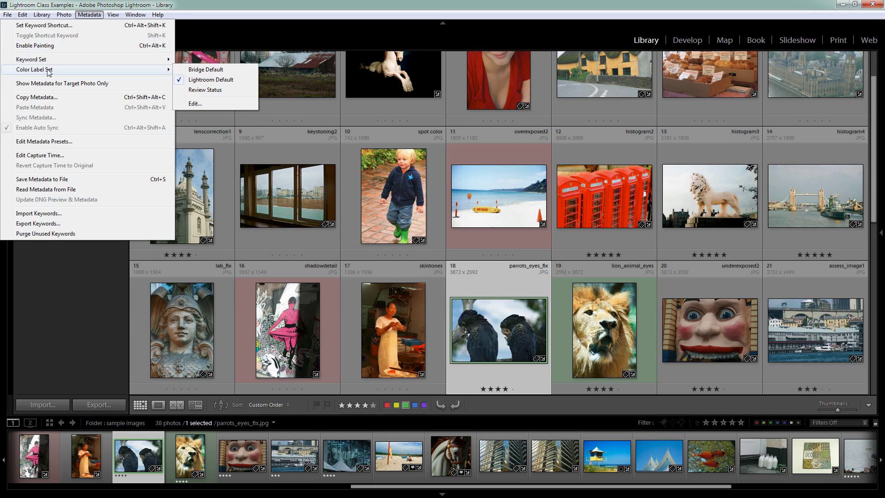
left_click(205, 70)
left_click(89, 14)
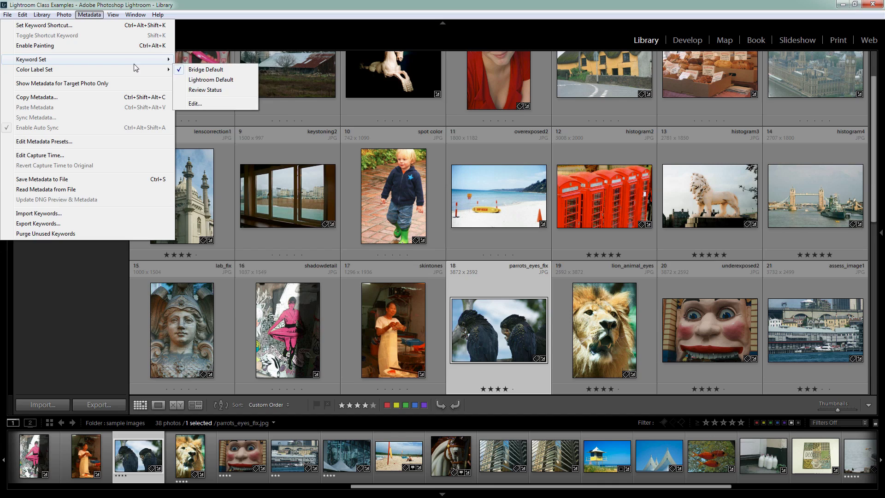
Step: Open the colour label set editor with Select, Second, Approved, Review, To Do and confirm it
mouse_move(138, 65)
mouse_move(166, 69)
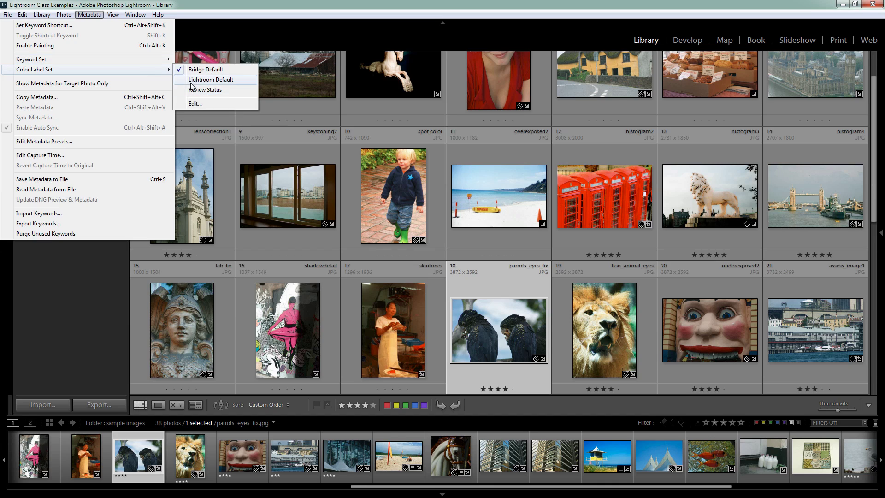
left_click(197, 105)
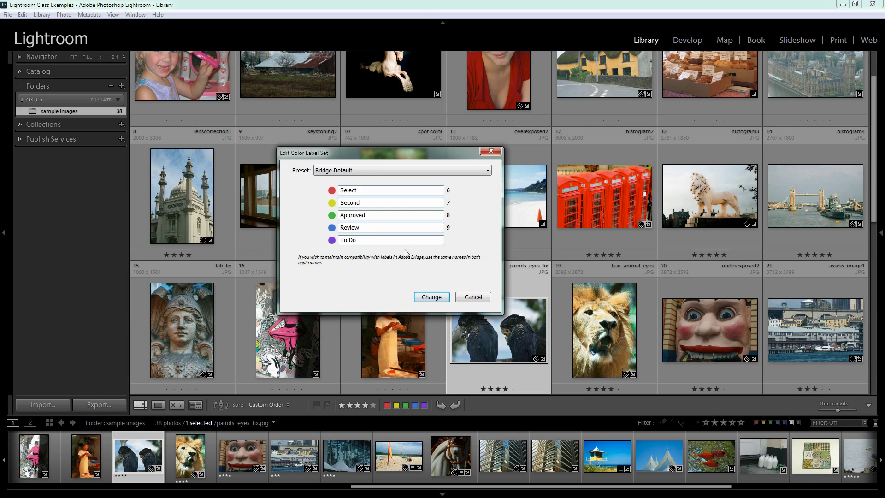
left_click(432, 298)
Step: Close the label editor and give keystoning2 and lenscorrection1 blue labels
left_click(431, 298)
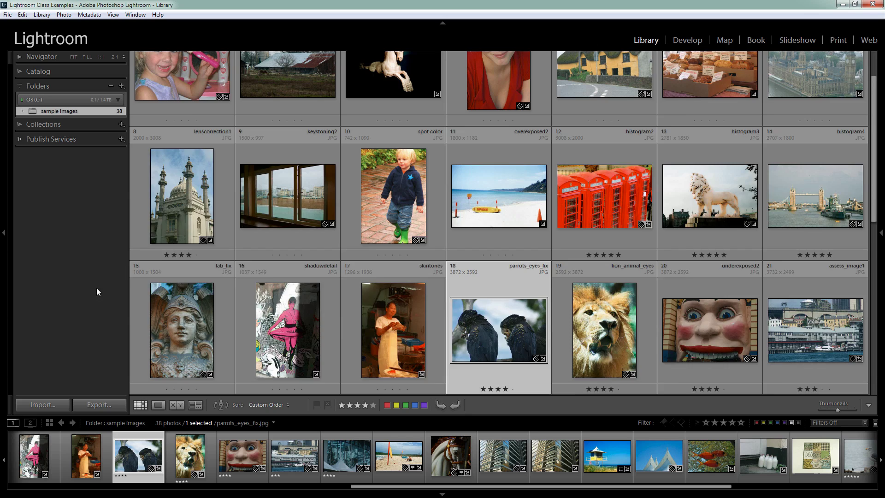
scroll(277, 341, "up", 2)
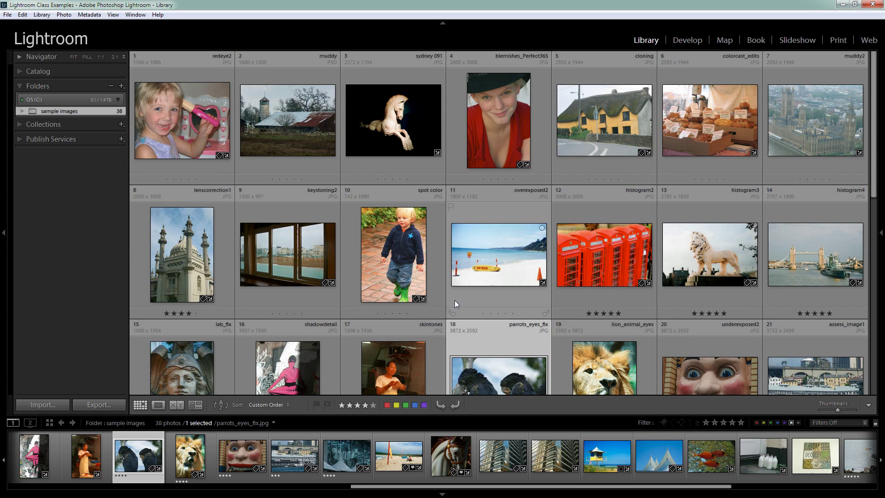
left_click(258, 291)
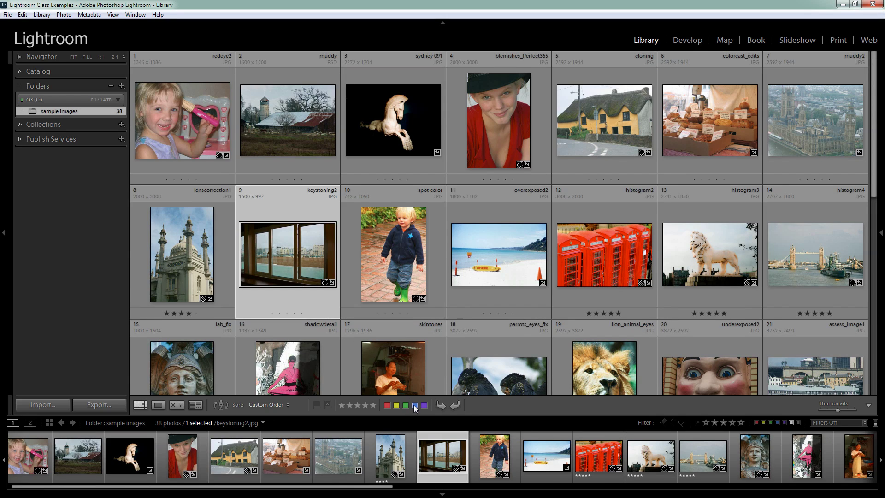
key("Right")
left_click(135, 289)
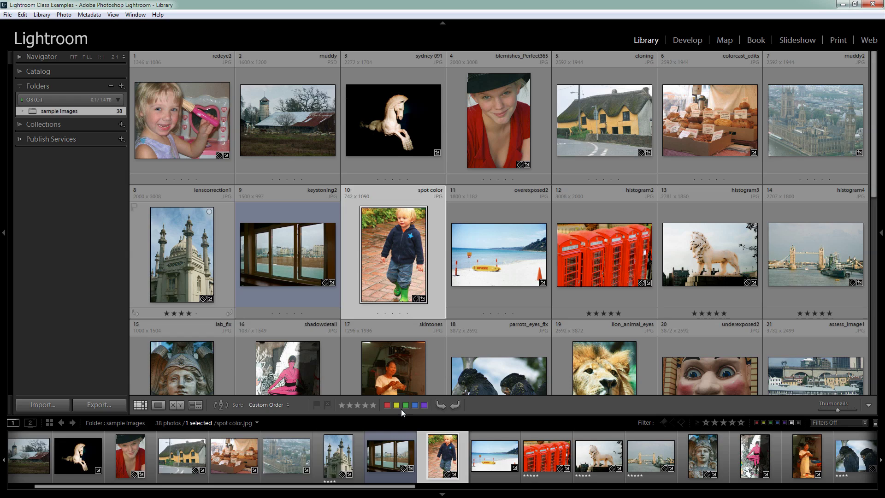
key("Right")
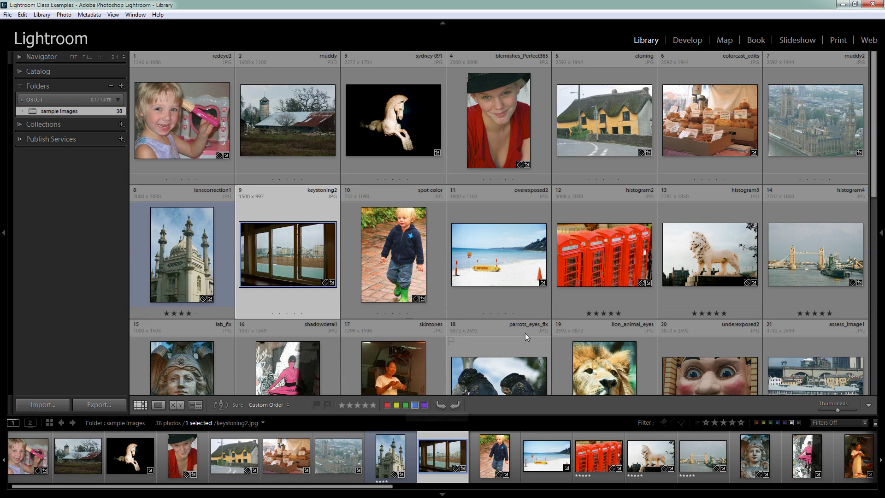
Step: Label histogram3 green and filter the library to green-labelled photos only
left_click(713, 299)
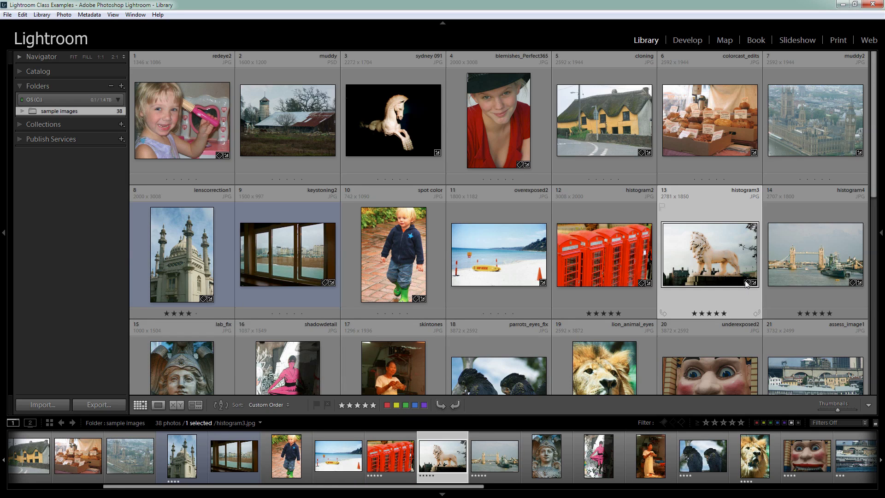
left_click(406, 405)
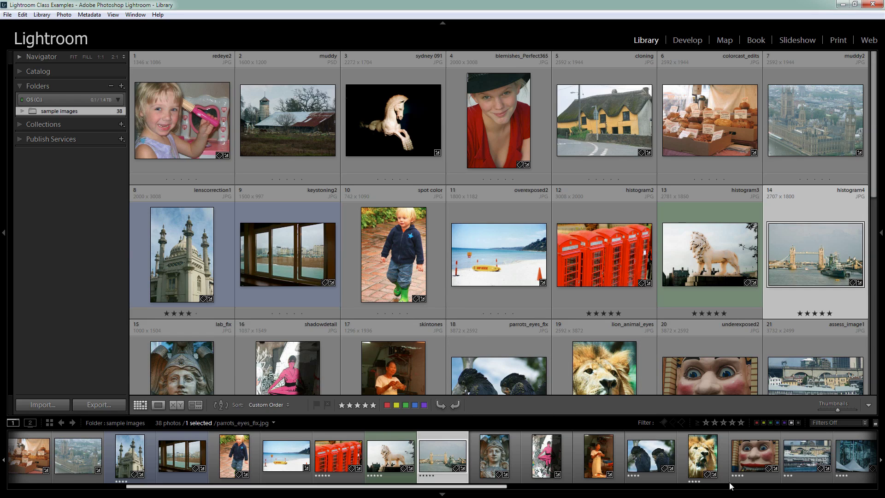
left_click(770, 422)
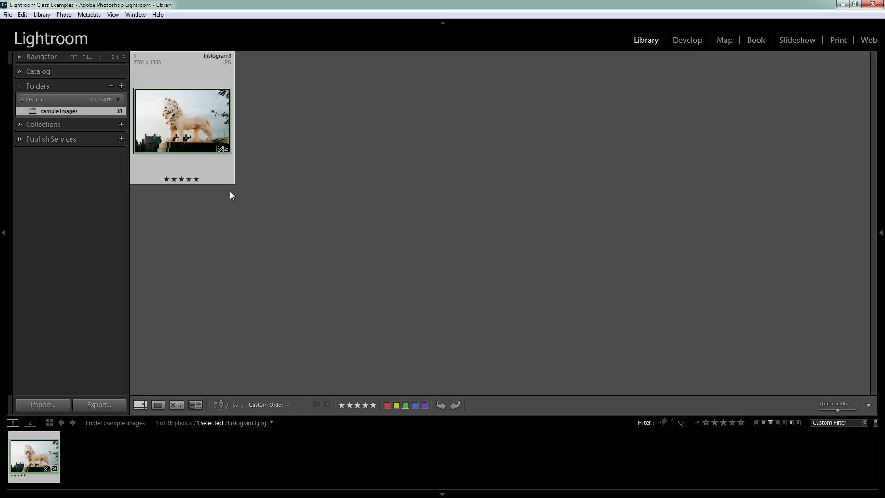
Step: Turn filters off, try the red label filter, then choose Filters Off again
left_click(840, 423)
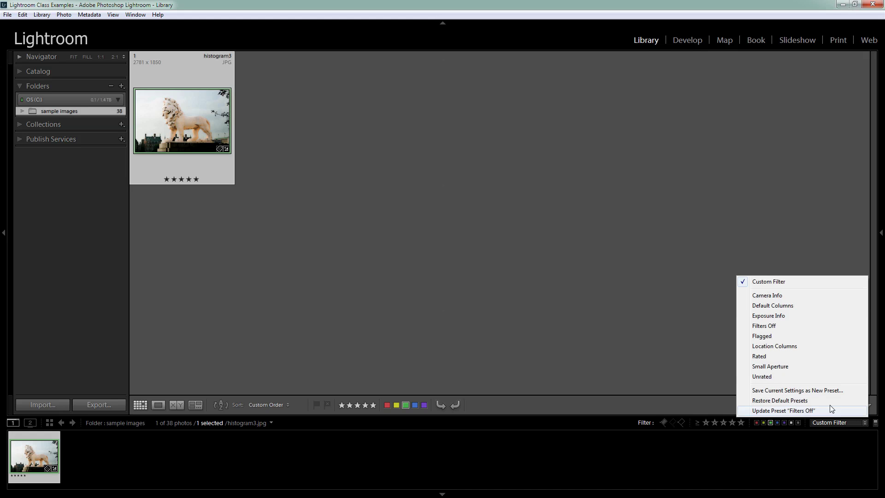
left_click(761, 326)
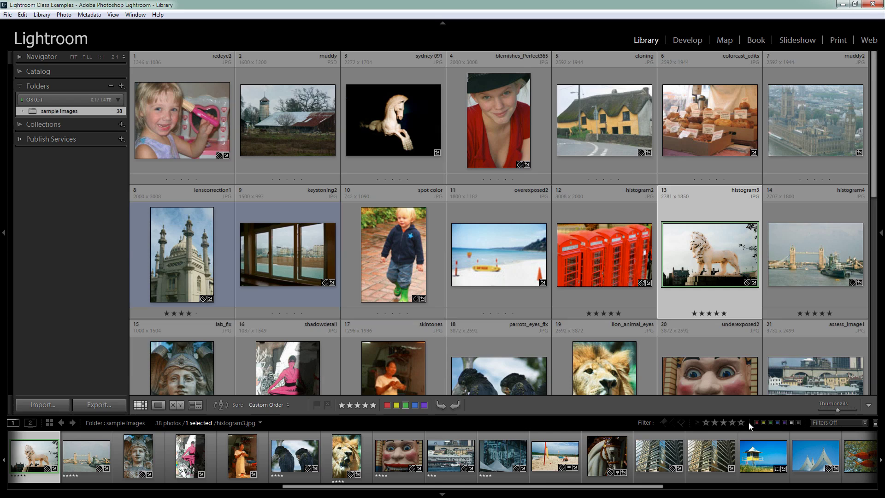
left_click(756, 423)
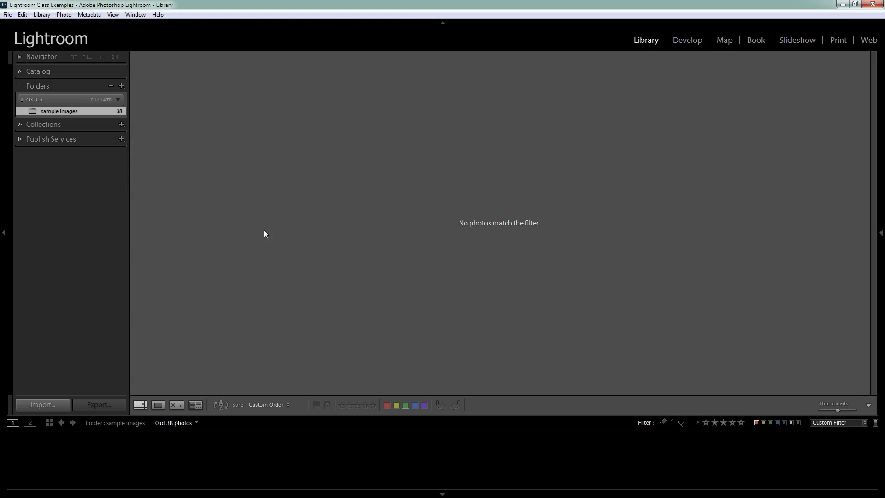
left_click(825, 424)
left_click(823, 420)
left_click(825, 422)
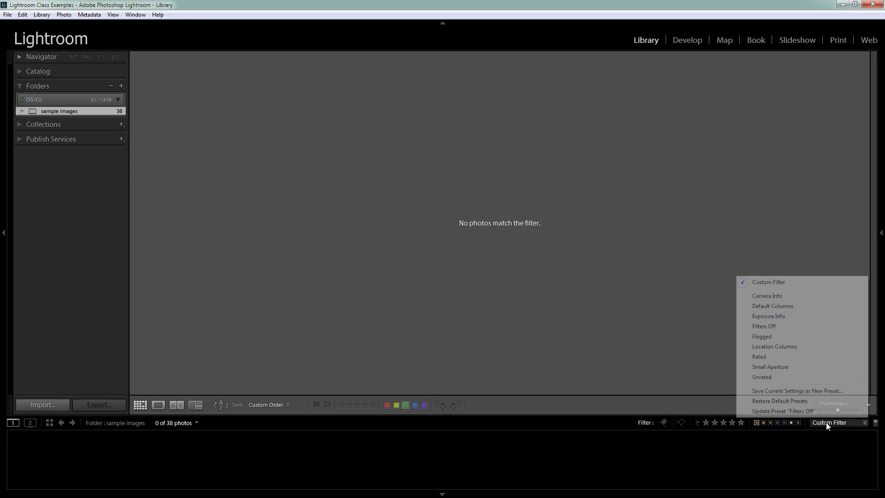
left_click(764, 327)
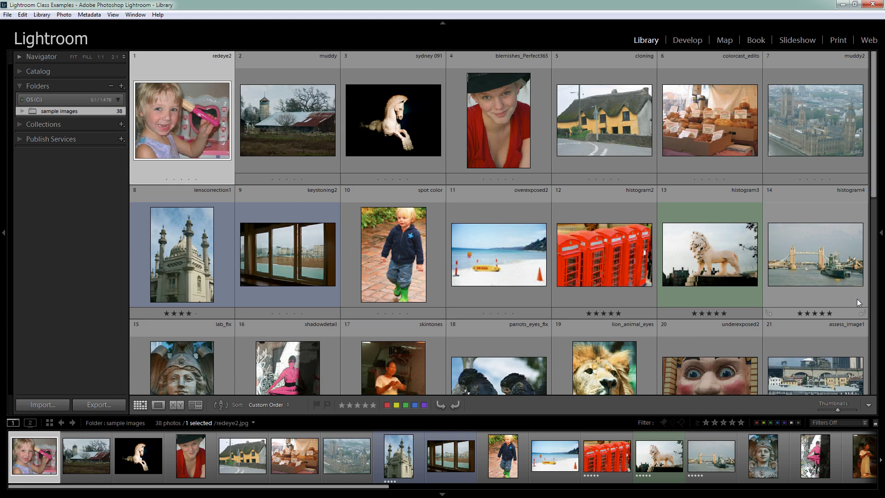
Step: Open the right-hand panels and expand the Metadata section
left_click(881, 235)
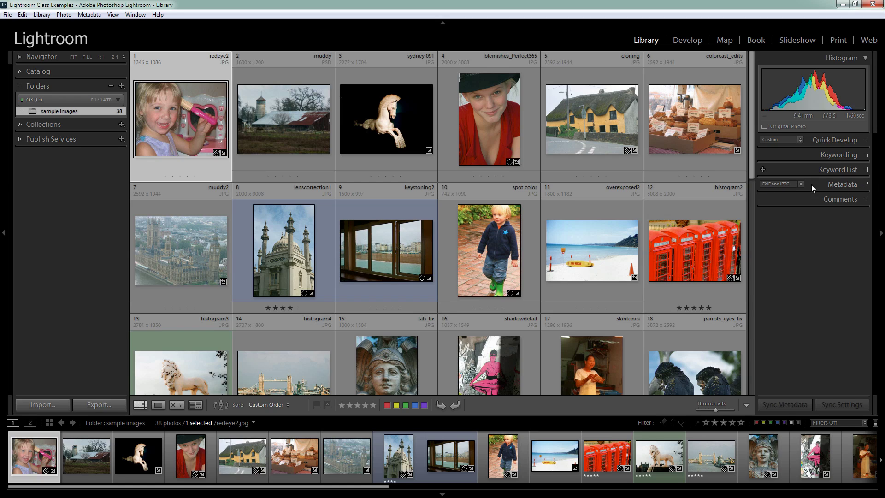
left_click(866, 186)
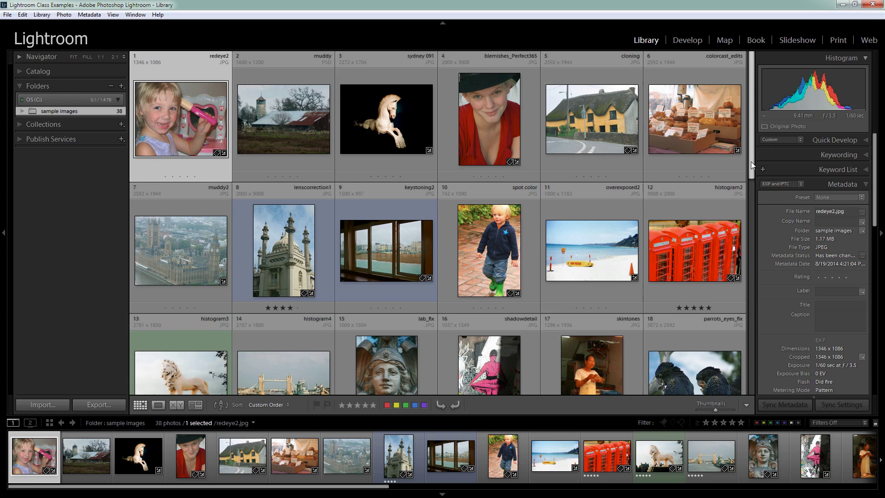
left_click_drag(751, 161, 750, 209)
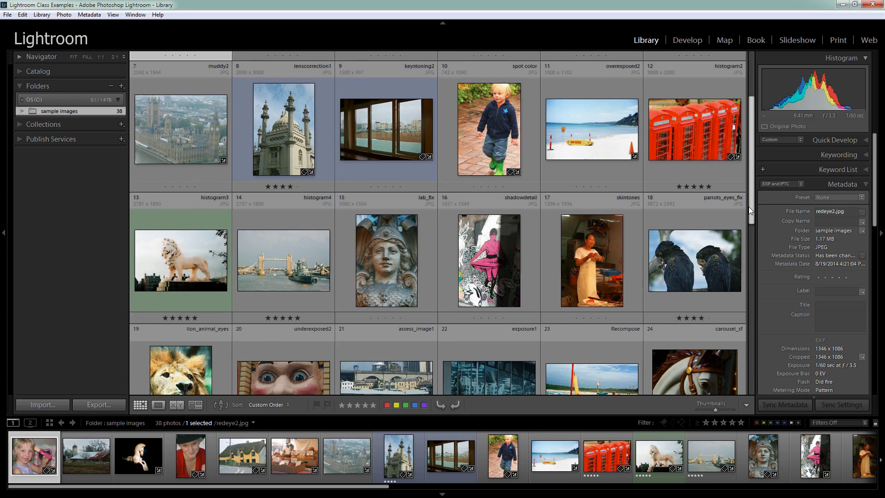
Step: Compare Label fields of parrots_eyes_fix (Green), shadowdetail and histogram3 (Approved)
left_click(684, 264)
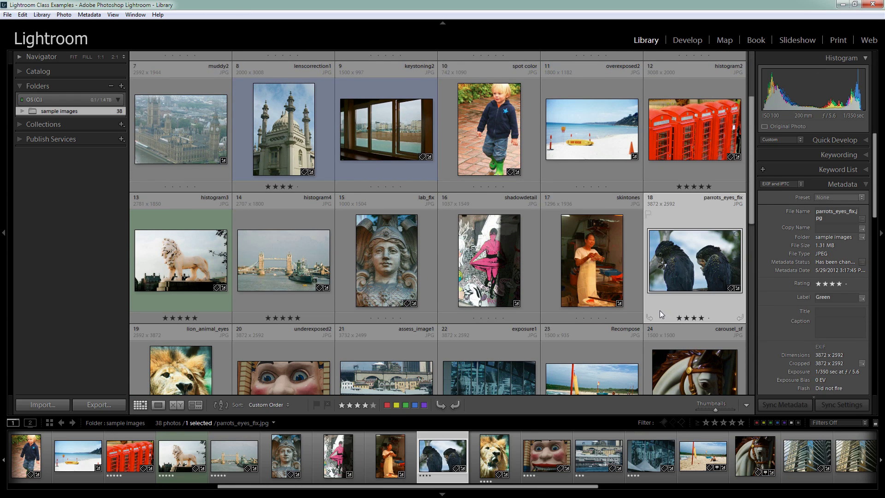
left_click(820, 300)
left_click(446, 270)
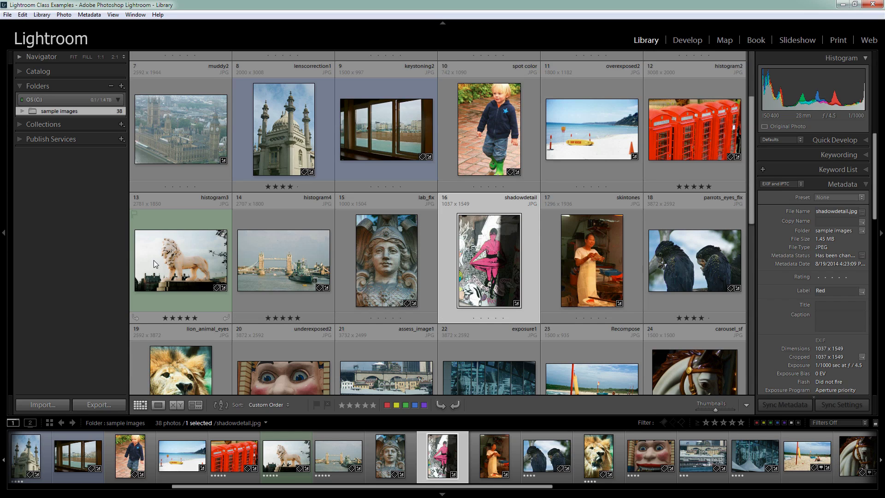
left_click(154, 216)
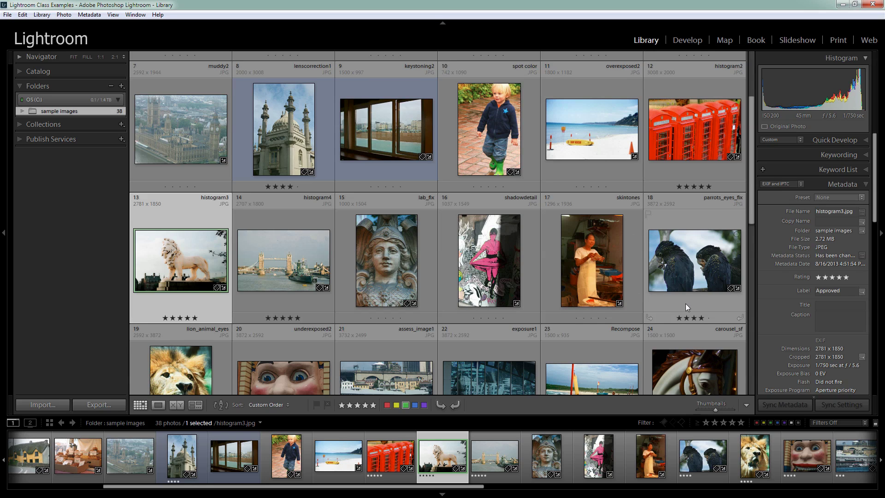
left_click(665, 295)
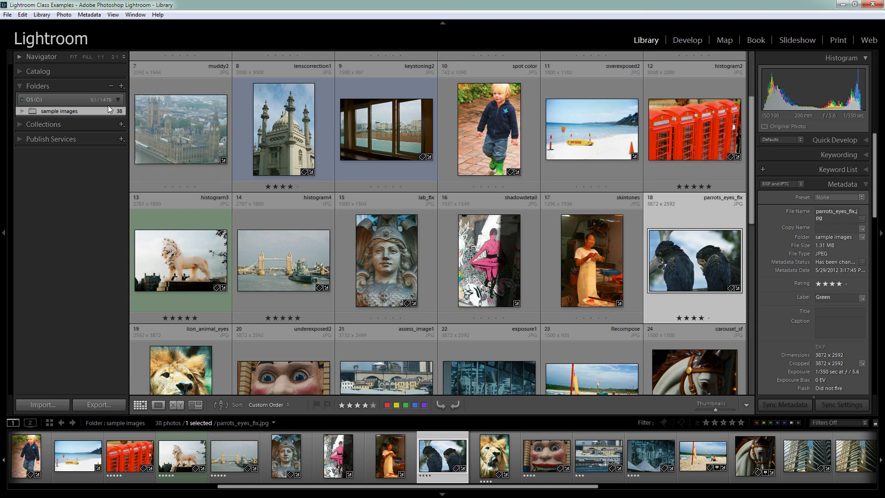
Step: Switch to the Lightroom Default label set and filter to green labels, leaving 2 of 38 photos
left_click(82, 16)
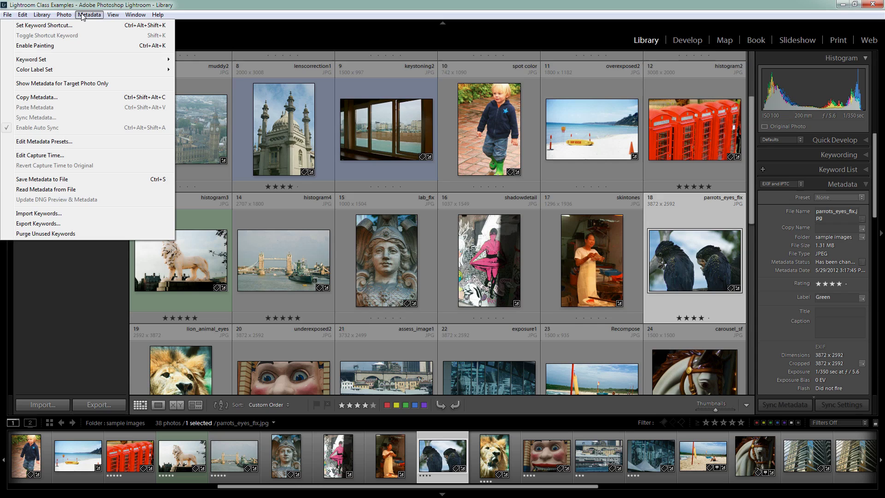
mouse_move(161, 70)
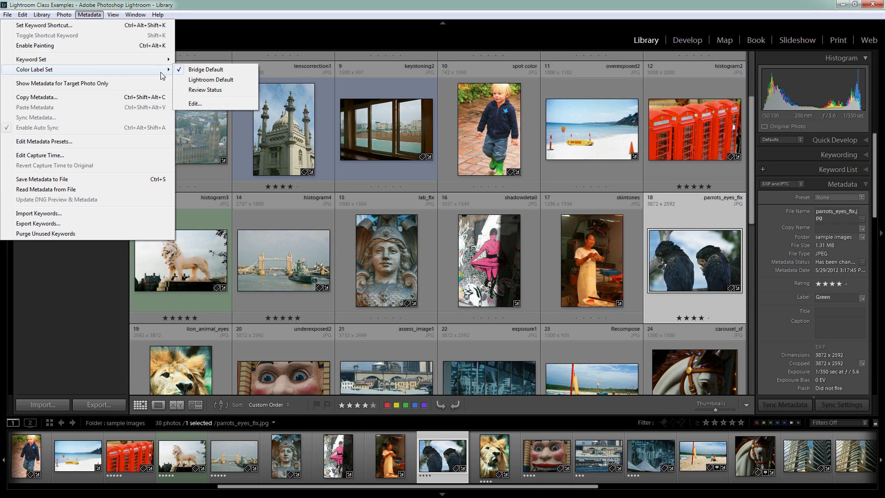
left_click(198, 80)
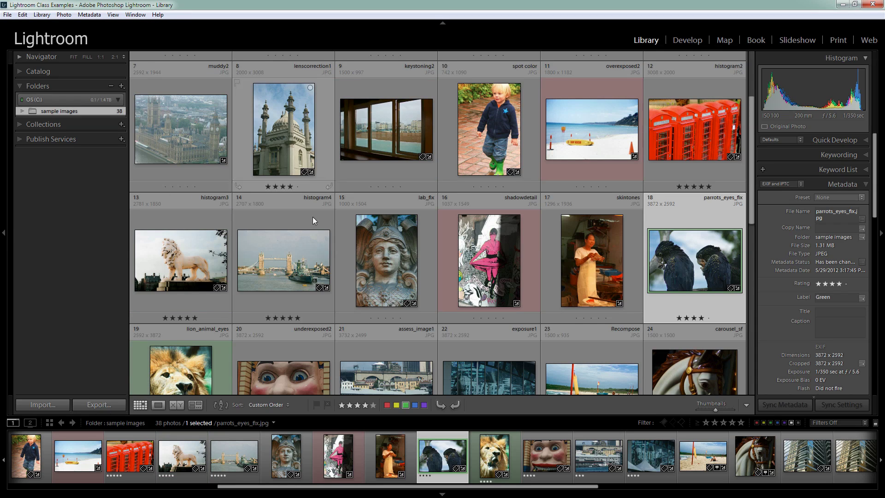
left_click(770, 422)
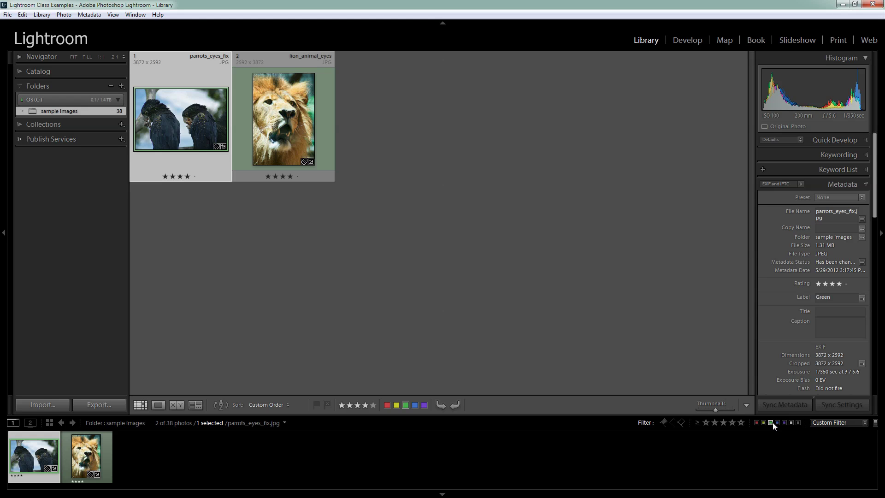
Step: Clear the filters, then filter to just the three custom-labelled photos
left_click(825, 422)
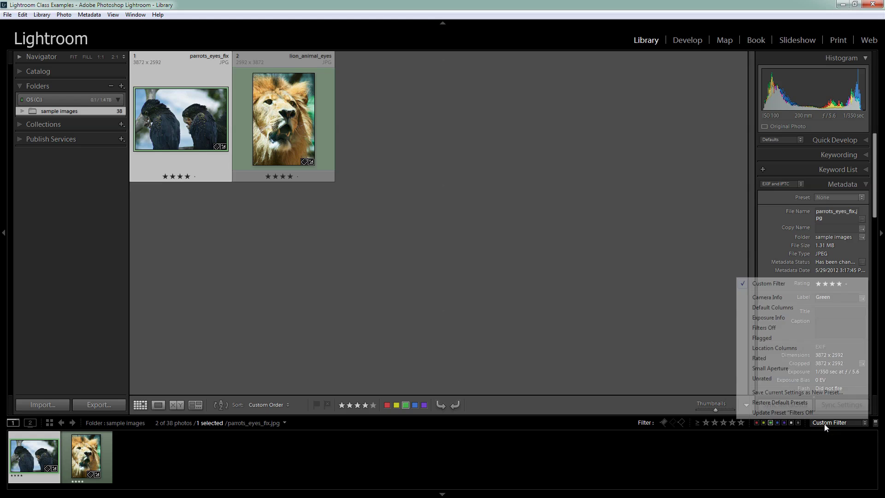
left_click(764, 328)
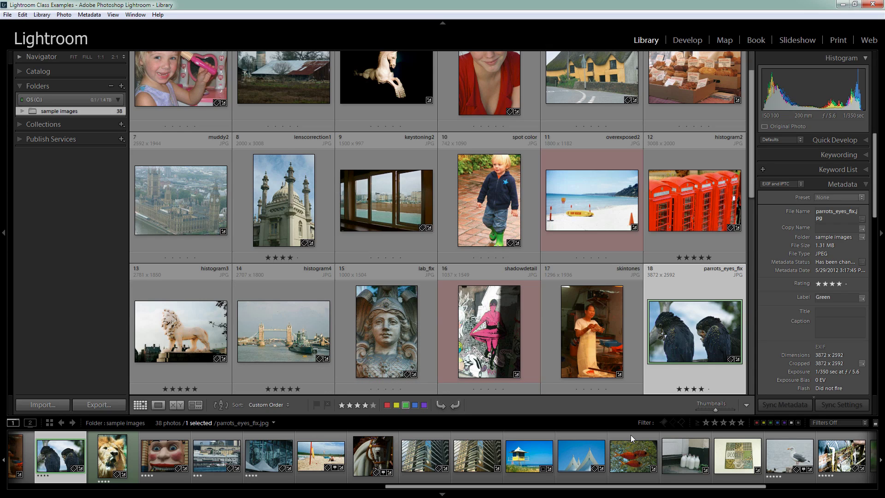
left_click(791, 423)
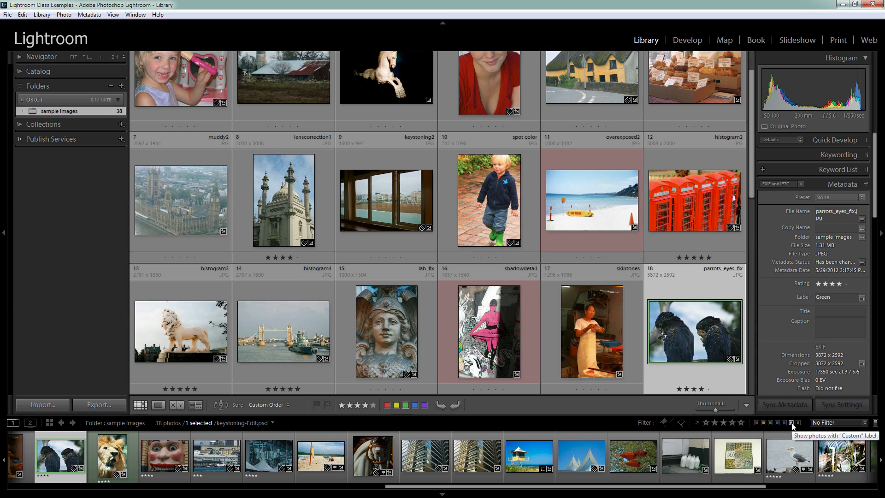
left_click(792, 423)
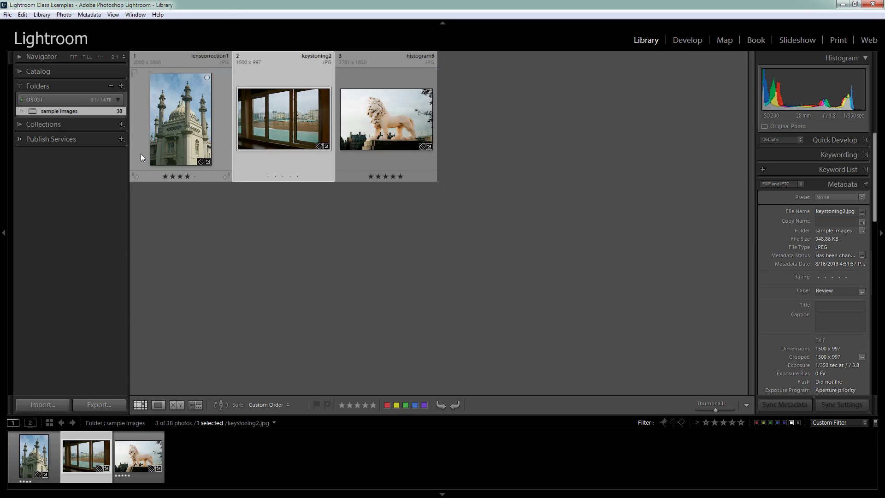
Step: Check the labels of lenscorrection1, keystoning2 and histogram3, then choose Filters Off
left_click(164, 162)
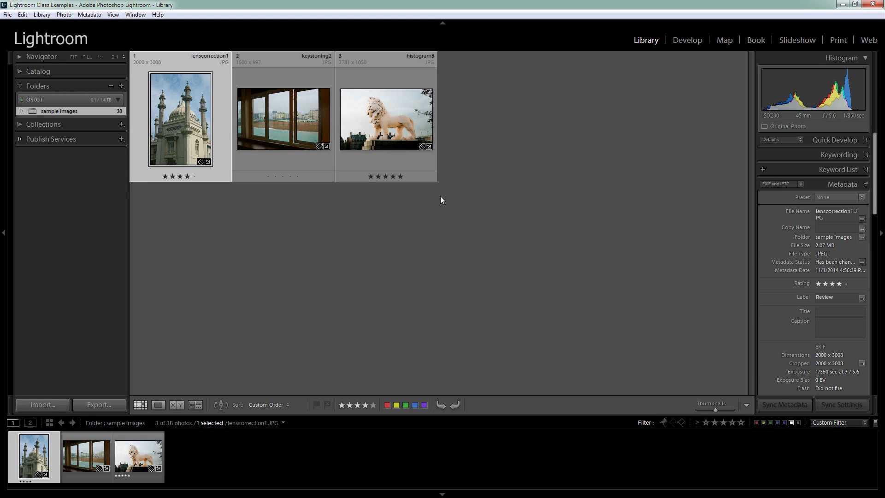
left_click(323, 165)
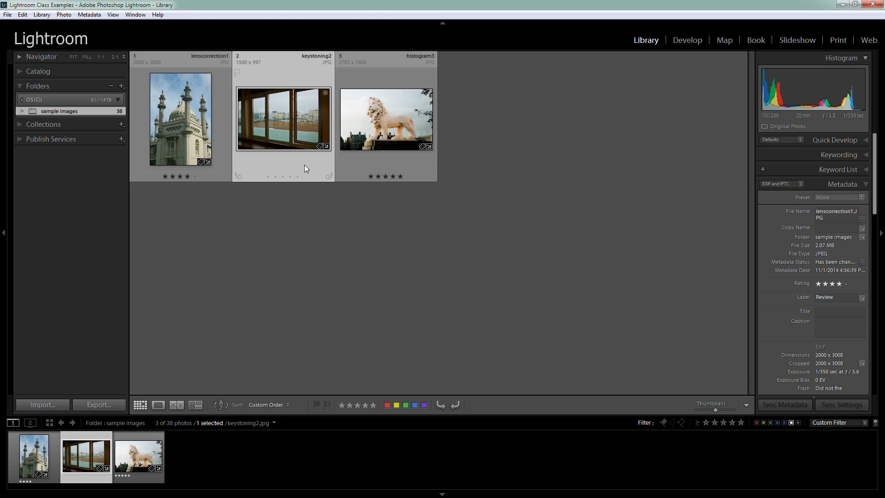
double_click(423, 163)
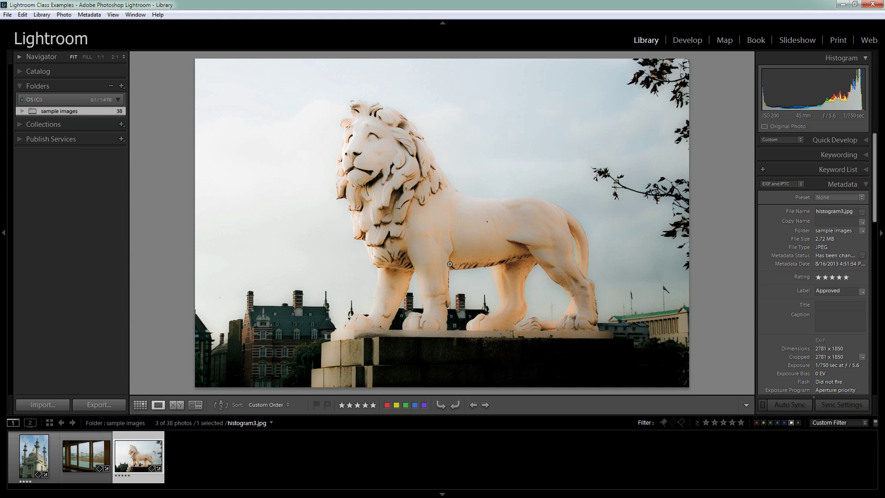
key("g")
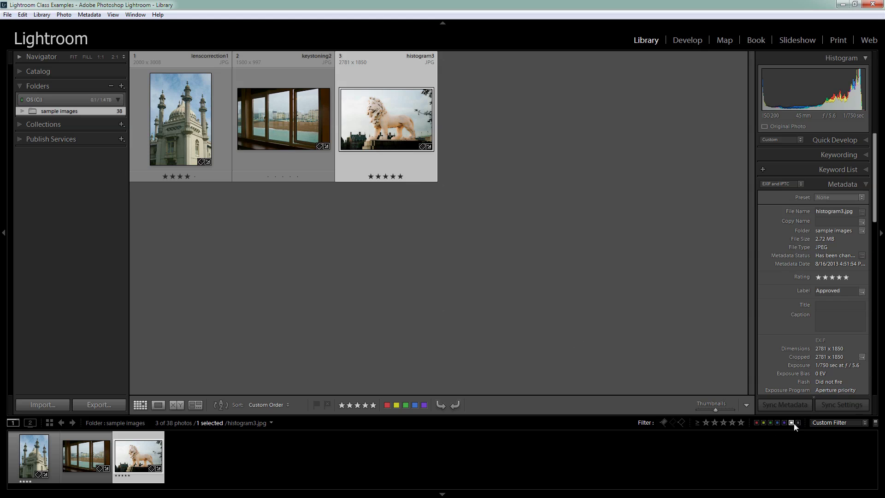
left_click(823, 423)
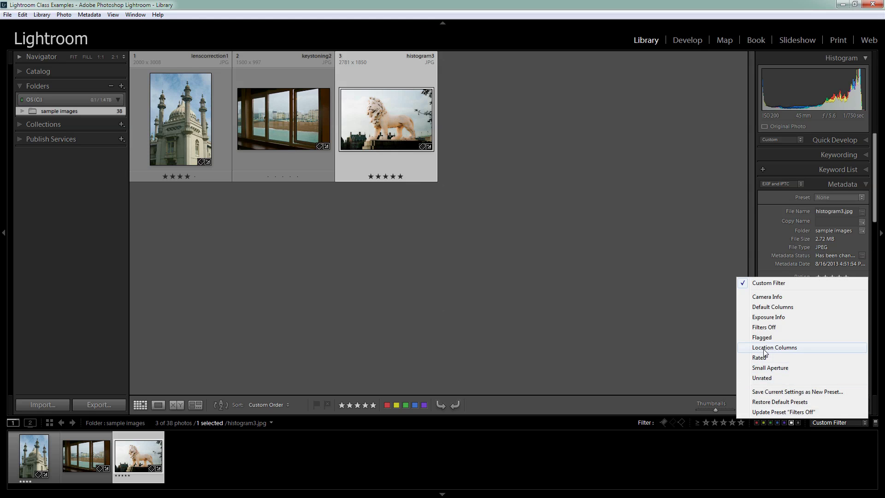
left_click(764, 327)
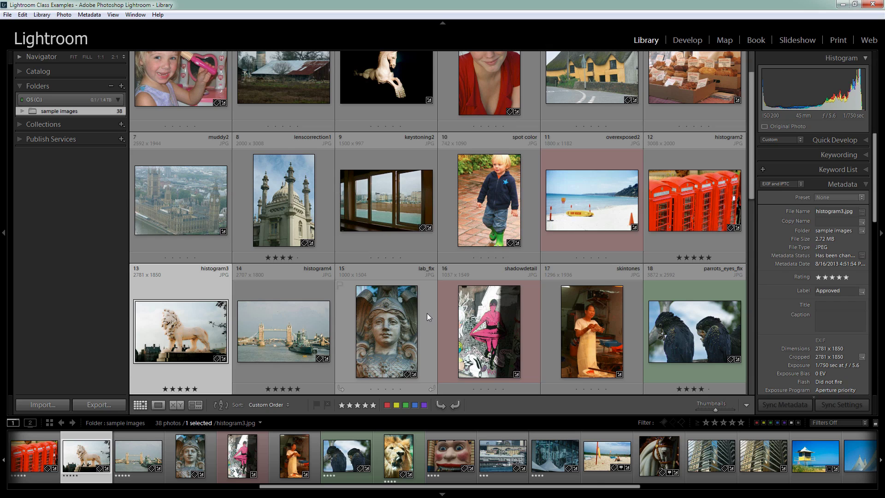
Step: Show the Library Filter bar and set its first Metadata column to Label
key("backslash")
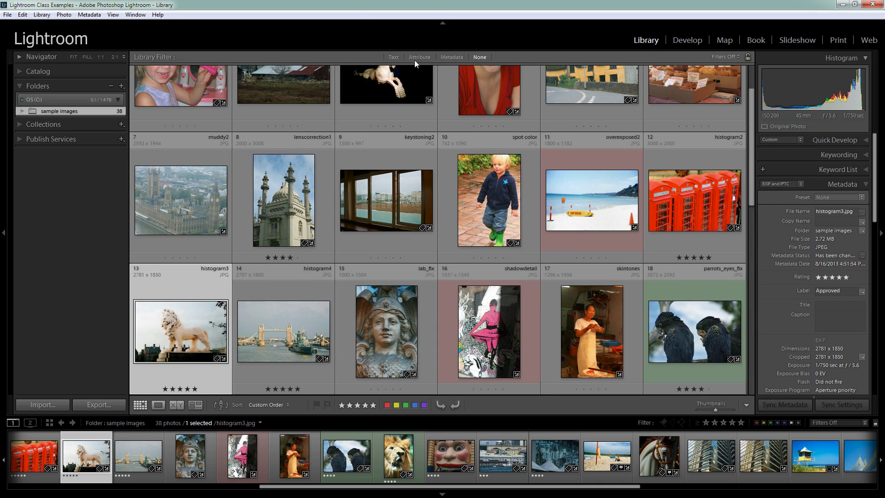
left_click(447, 57)
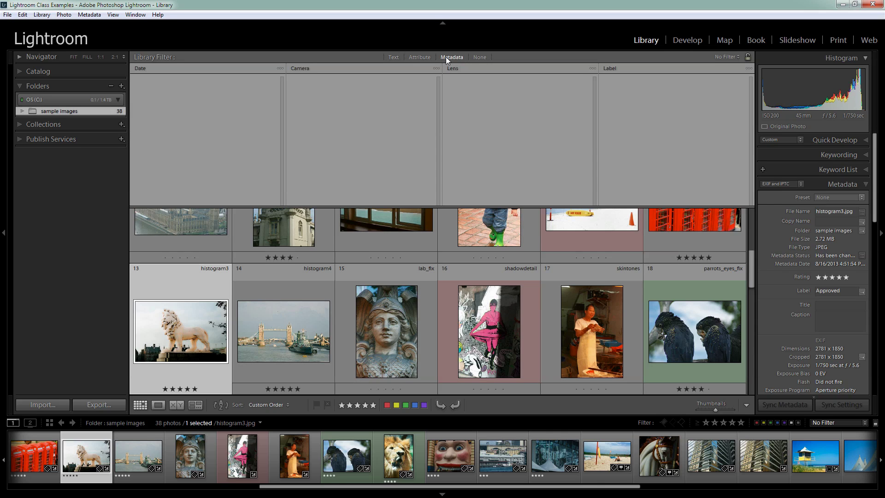
left_click(148, 69)
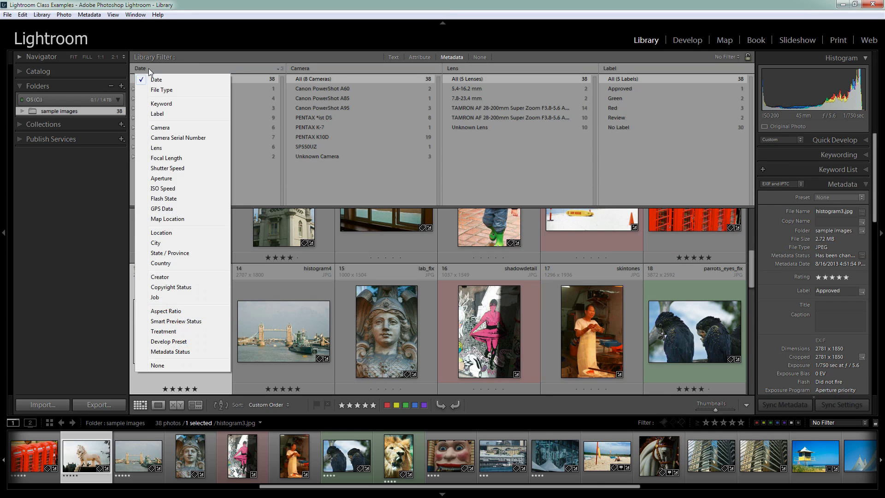
left_click(156, 115)
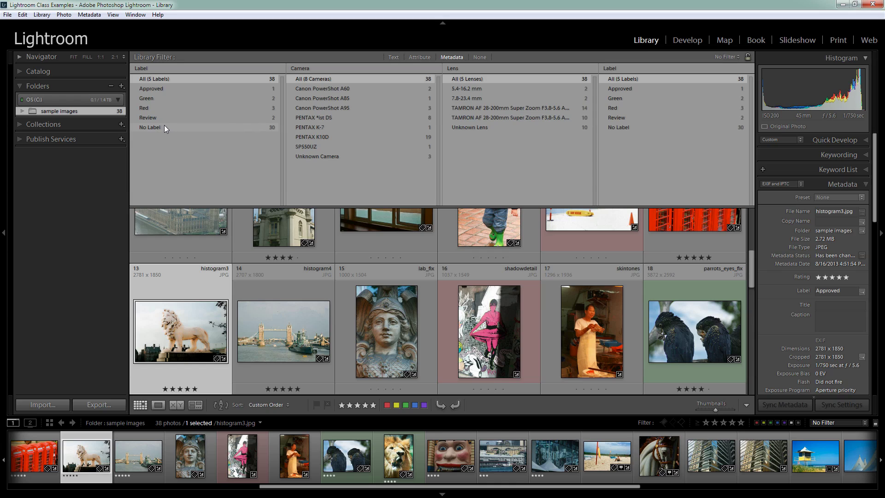
Step: Review photos under the Approved, Green, Red, Review and No Label filters, then return to Approved
left_click(152, 89)
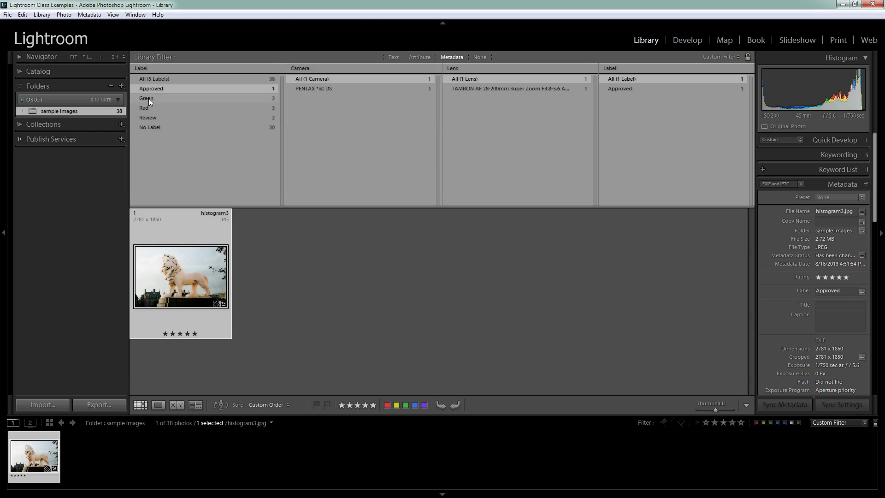
left_click(148, 98)
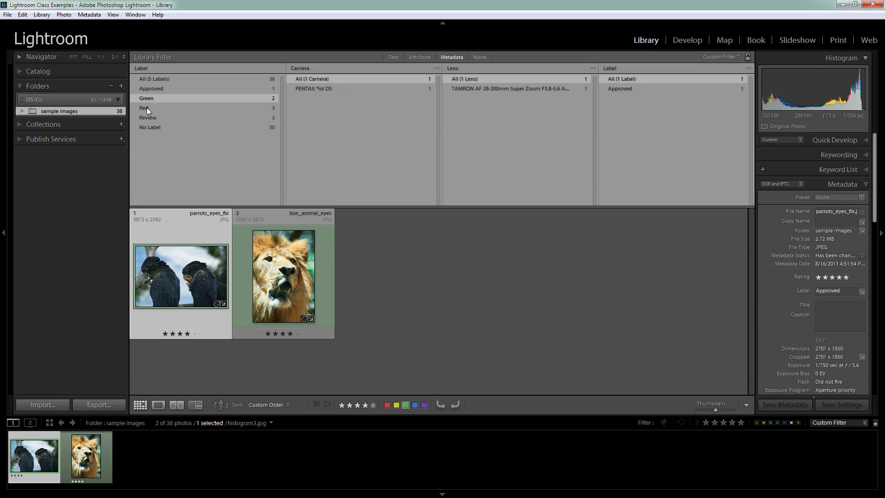
left_click(146, 110)
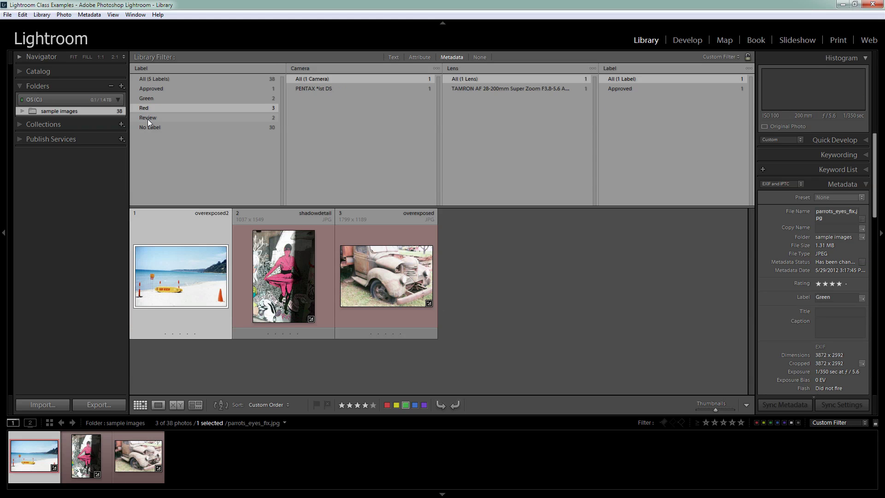
left_click(148, 118)
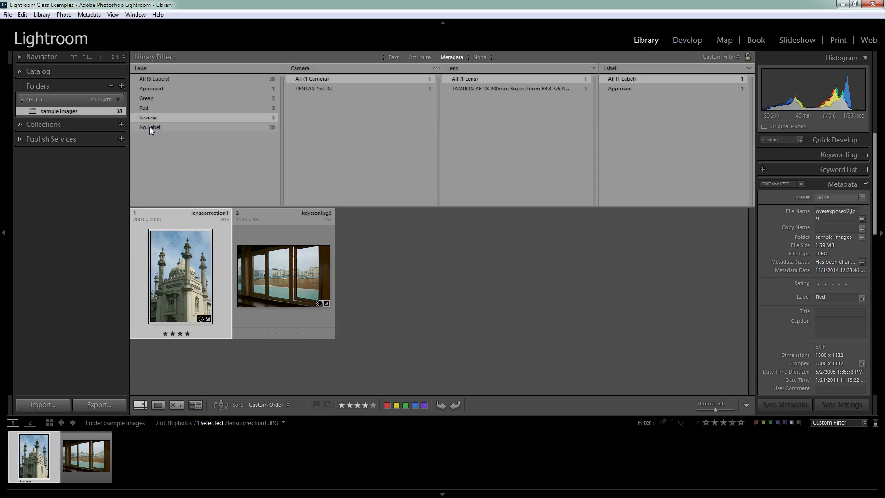
left_click(150, 128)
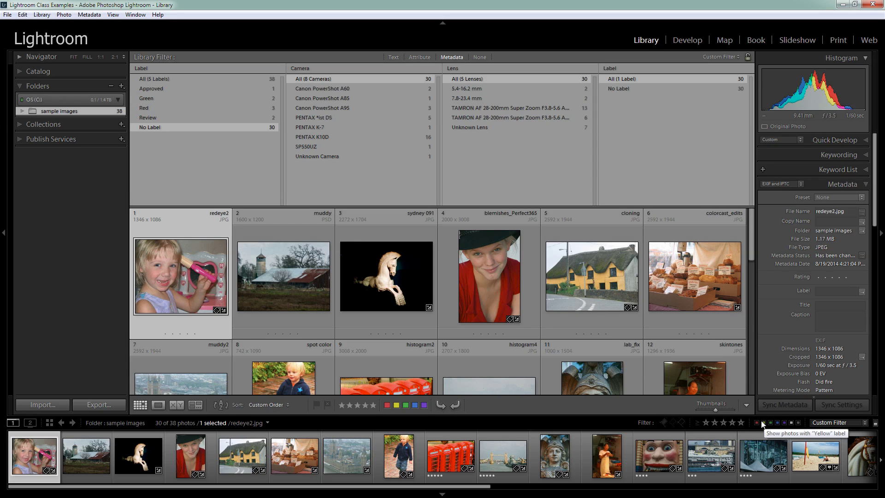
left_click(152, 88)
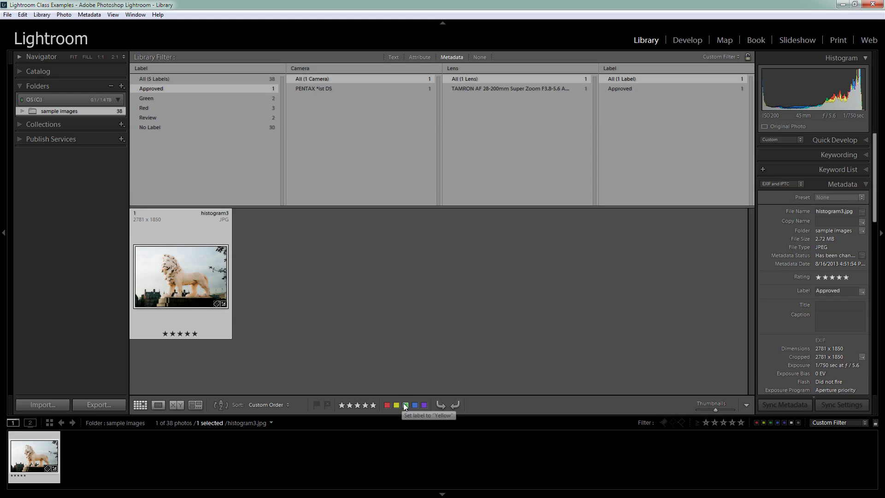
Step: Label histogram3 Green and relabel lenscorrection1 and keystoning2 from Review to Blue
left_click(405, 405)
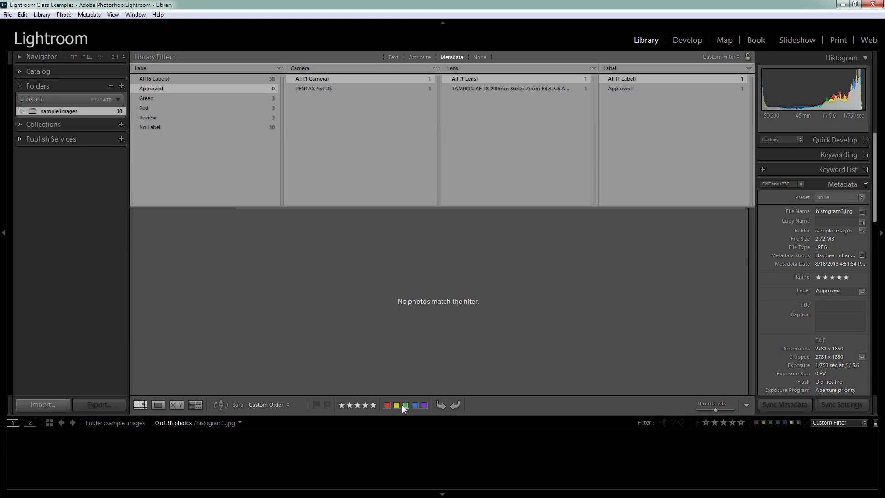
left_click(146, 99)
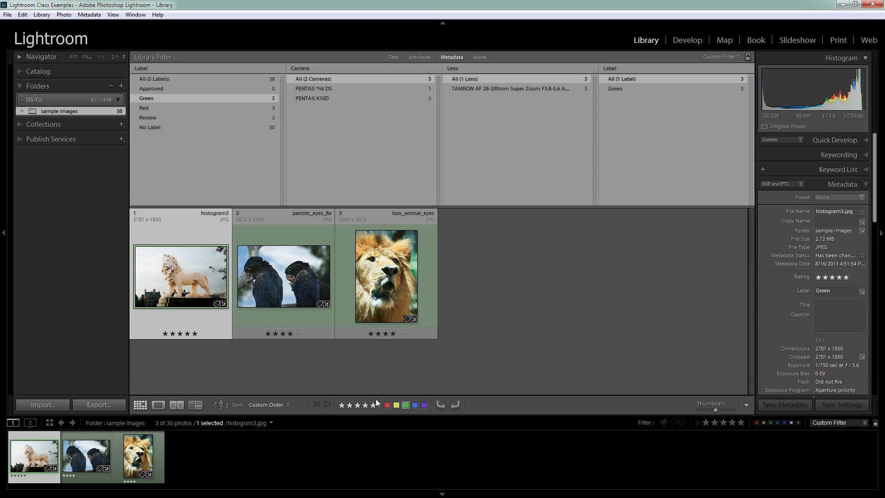
left_click(144, 119)
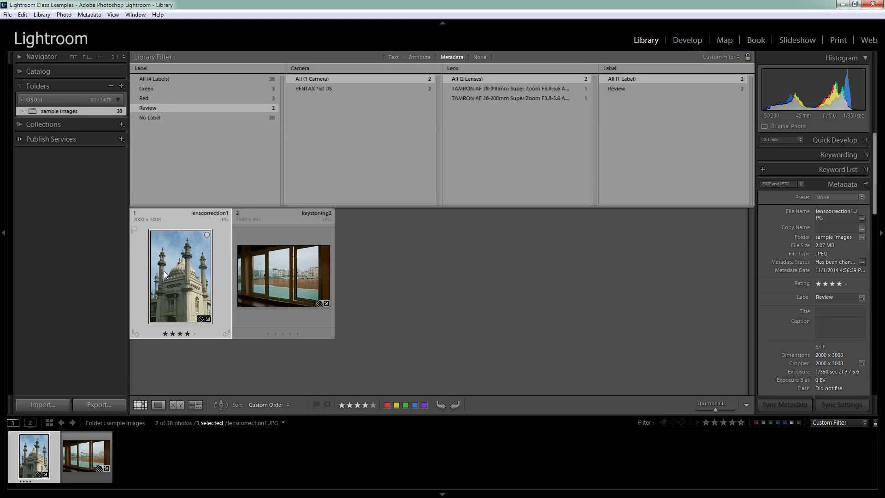
left_click(253, 319, "ctrl")
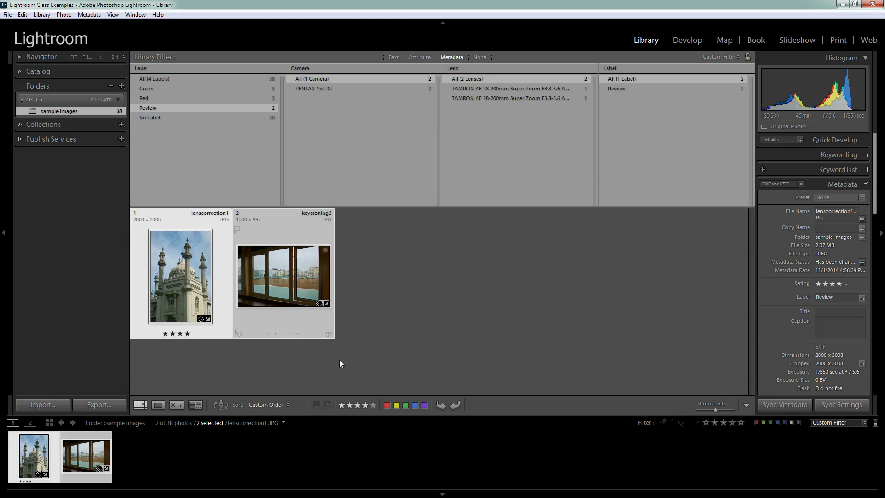
left_click(415, 405)
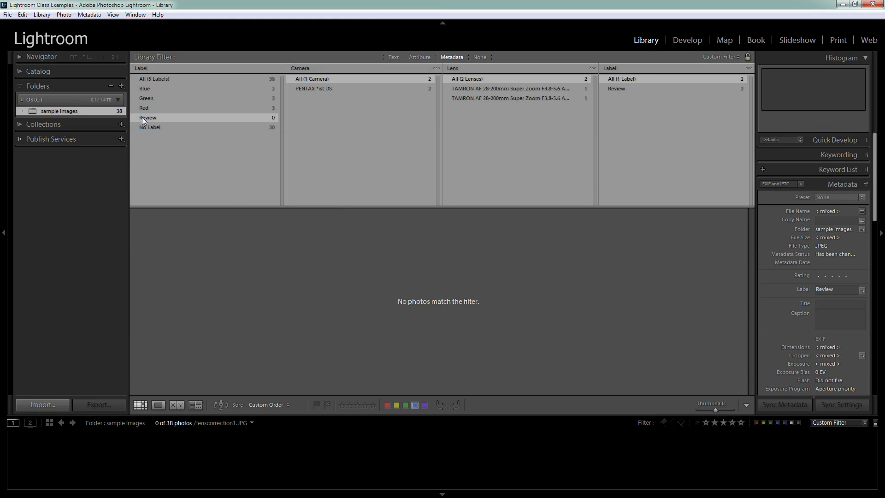
left_click(145, 88)
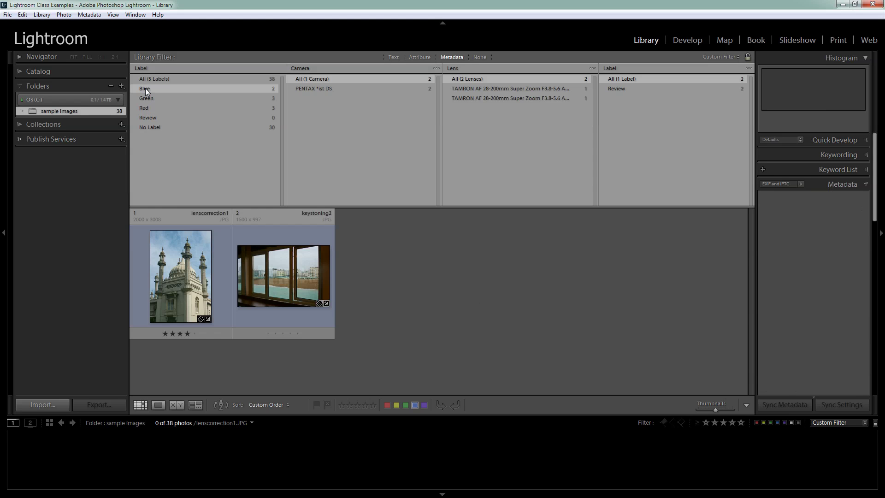
Step: Turn library filtering off so all 38 photos show
left_click(820, 424)
left_click(825, 424)
left_click(826, 425)
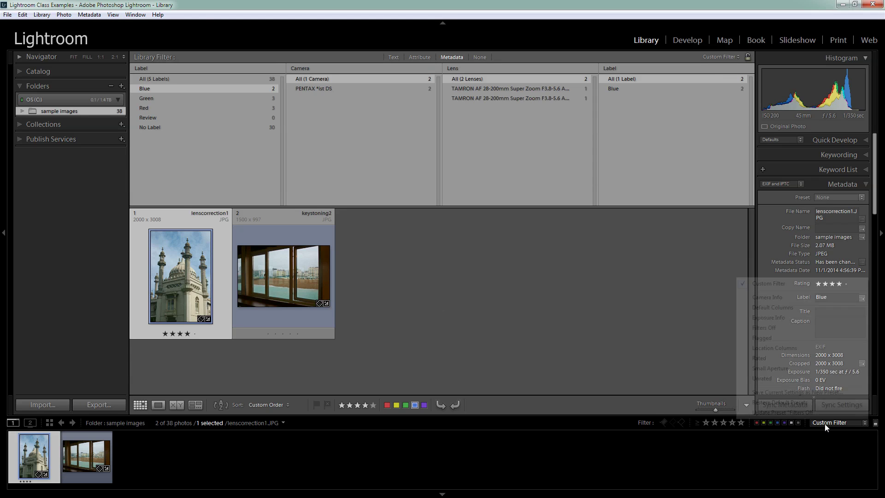
left_click(763, 328)
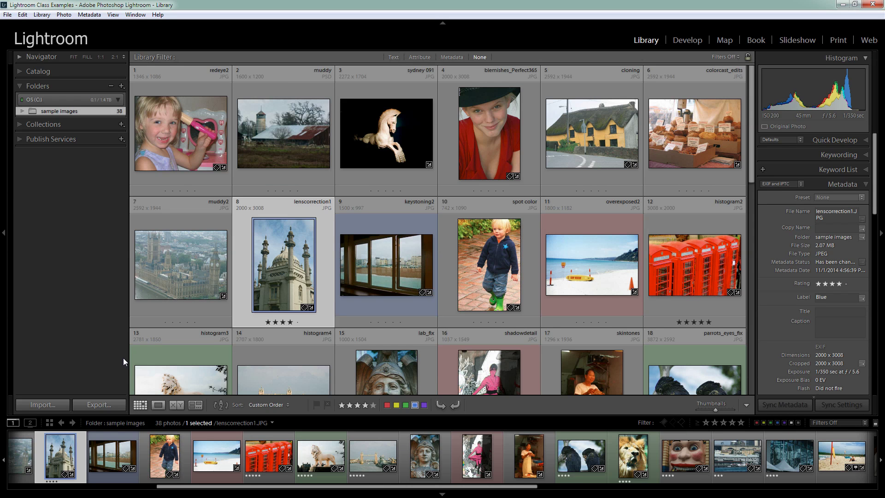
Step: In the colour label set editor, rename Red to 'Delete' and Blue to 'Nice for Class Use'
left_click(89, 15)
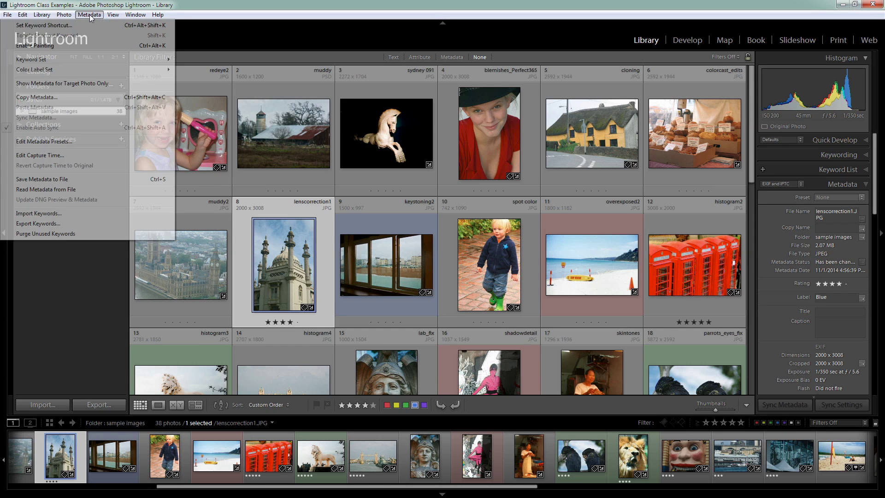
mouse_move(66, 73)
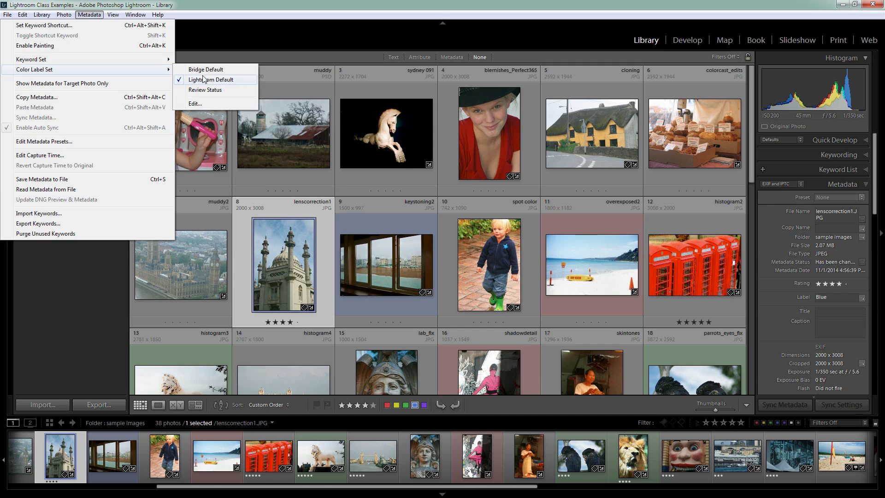
left_click(190, 103)
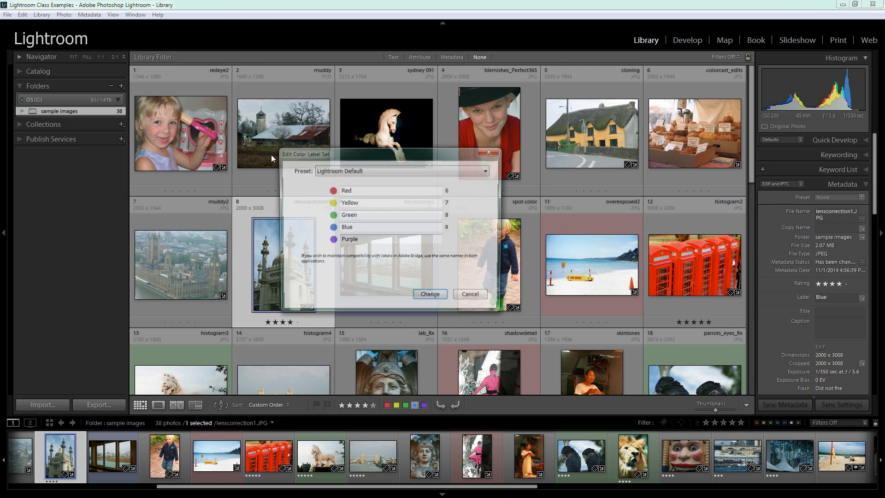
double_click(344, 190)
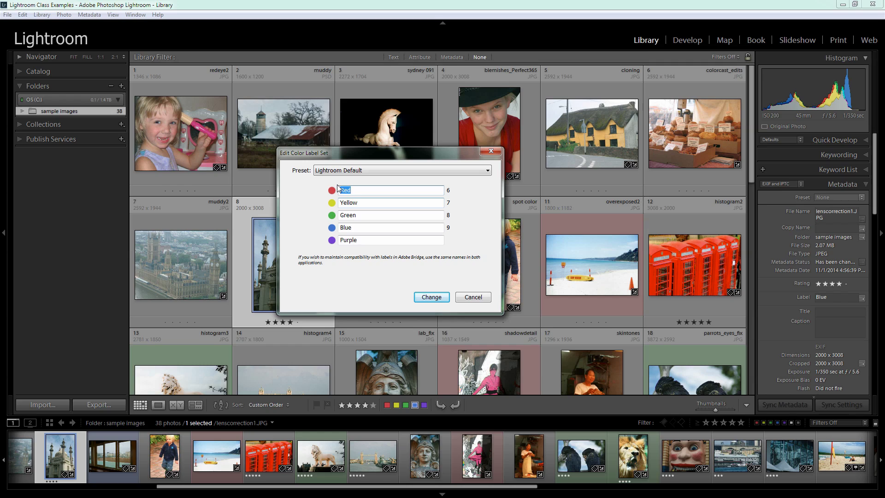
type("Delete")
double_click(364, 227)
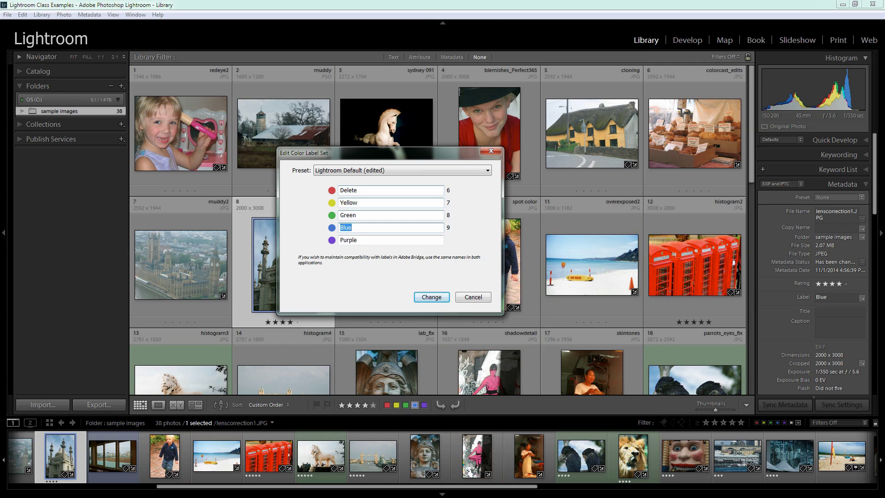
type("Nice for Class Use")
left_click(389, 168)
left_click(390, 169)
left_click(390, 169)
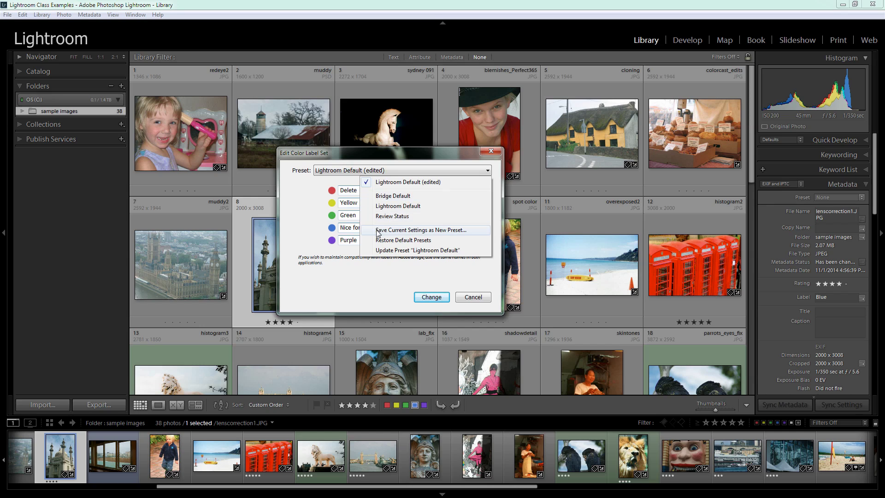
Step: Save the renamed labels as a new colour label preset named 'H' and apply it
left_click(413, 231)
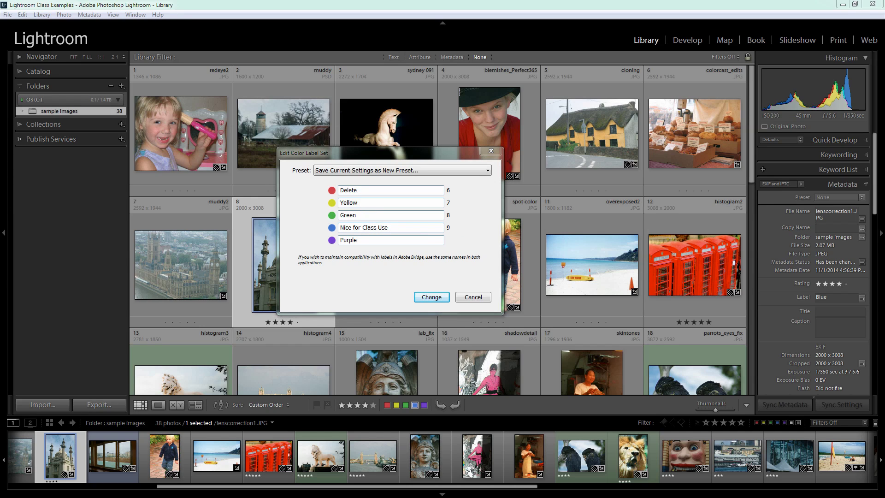
type("Helen")
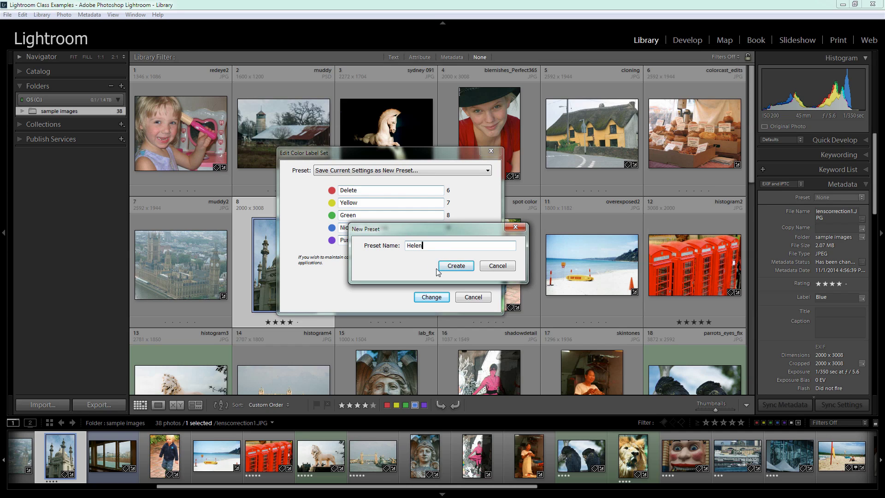
left_click(453, 266)
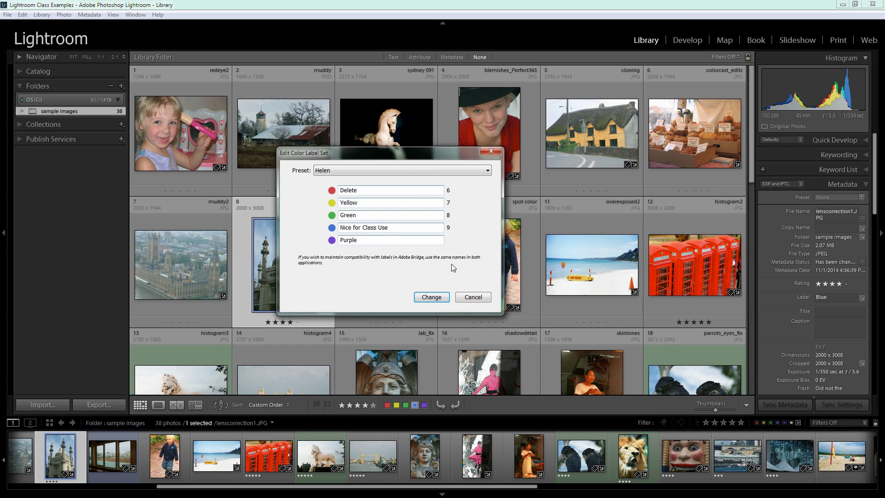
left_click(432, 297)
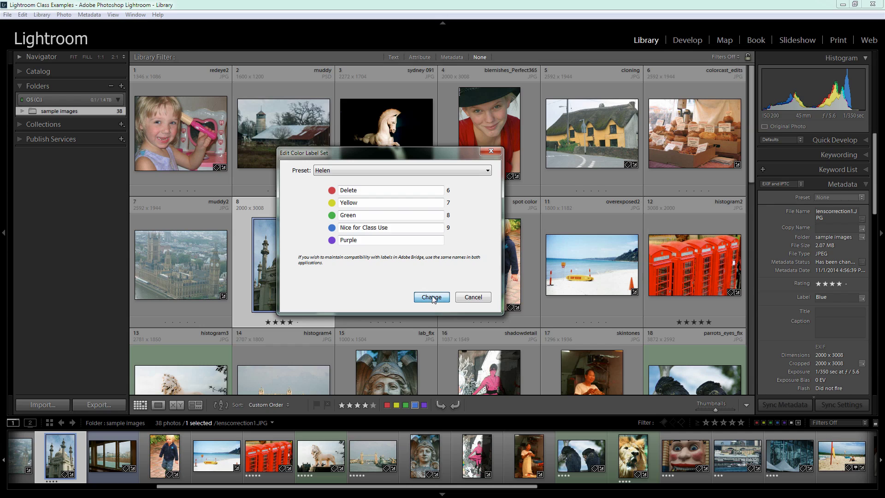